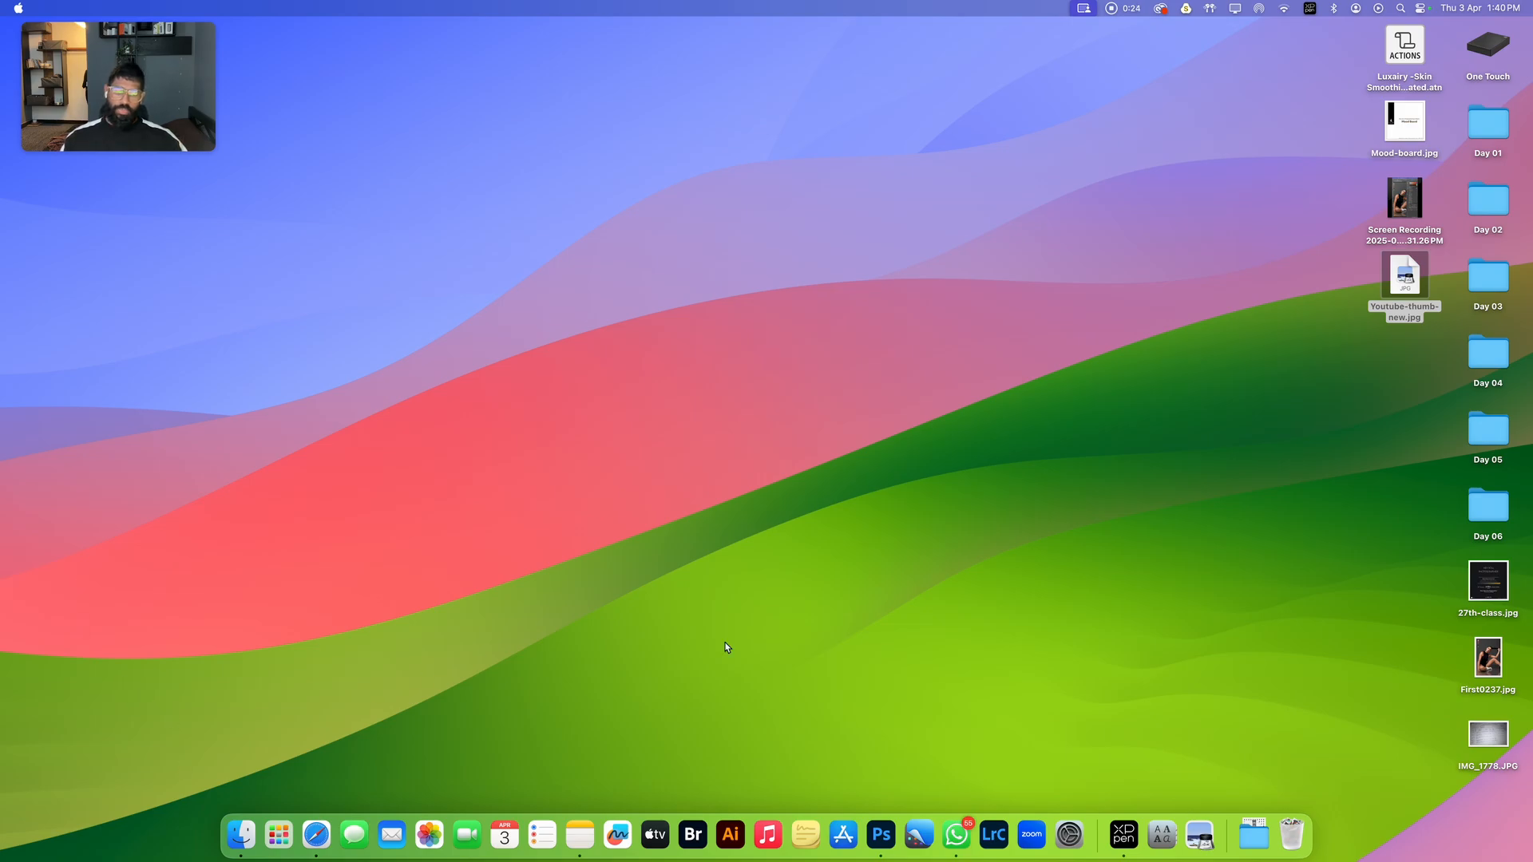
Switch to Photoshop and add a Selective Color adjustment layer above the seated portrait's logo layer
{"action": "left_click", "coordinate": [882, 840]}
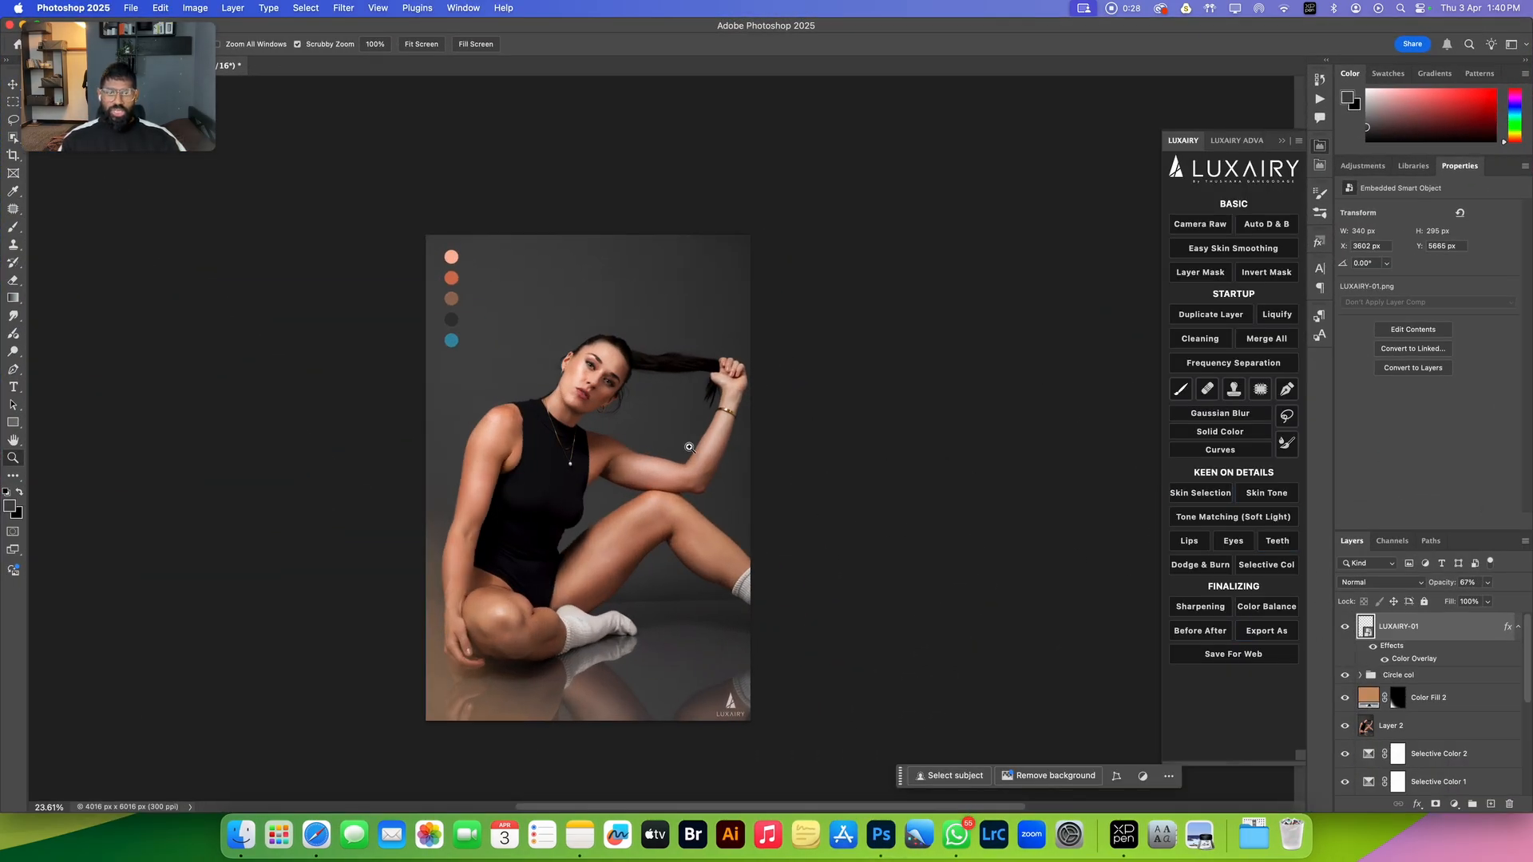
{"action": "left_click_drag", "start_coordinate": [551, 618], "coordinate": [639, 640]}
{"action": "key", "text": "space"}
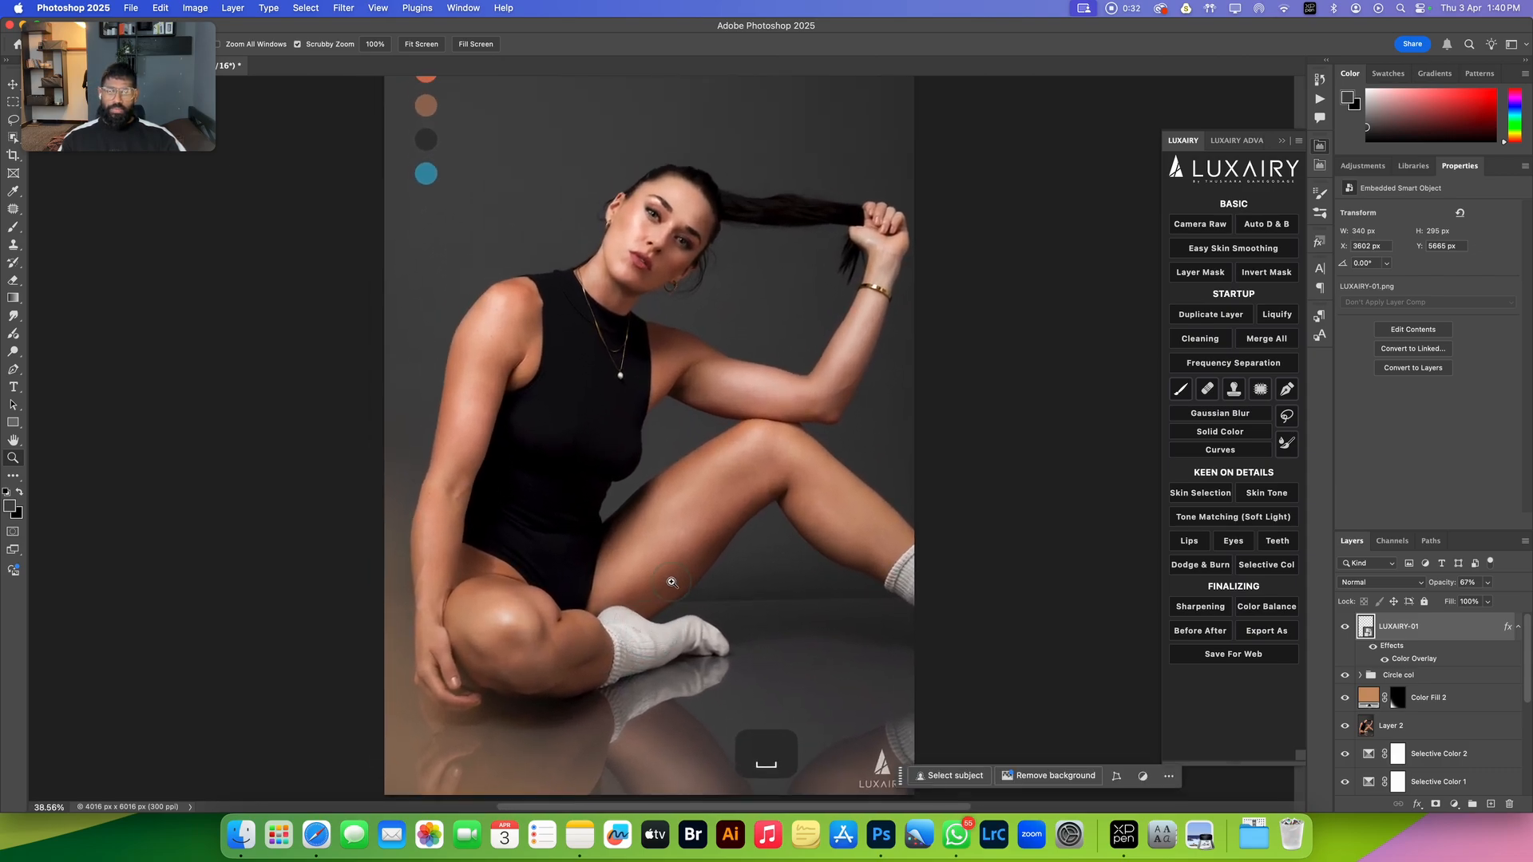
{"action": "scroll", "coordinate": [672, 582], "scroll_direction": "down", "scroll_amount": 3}
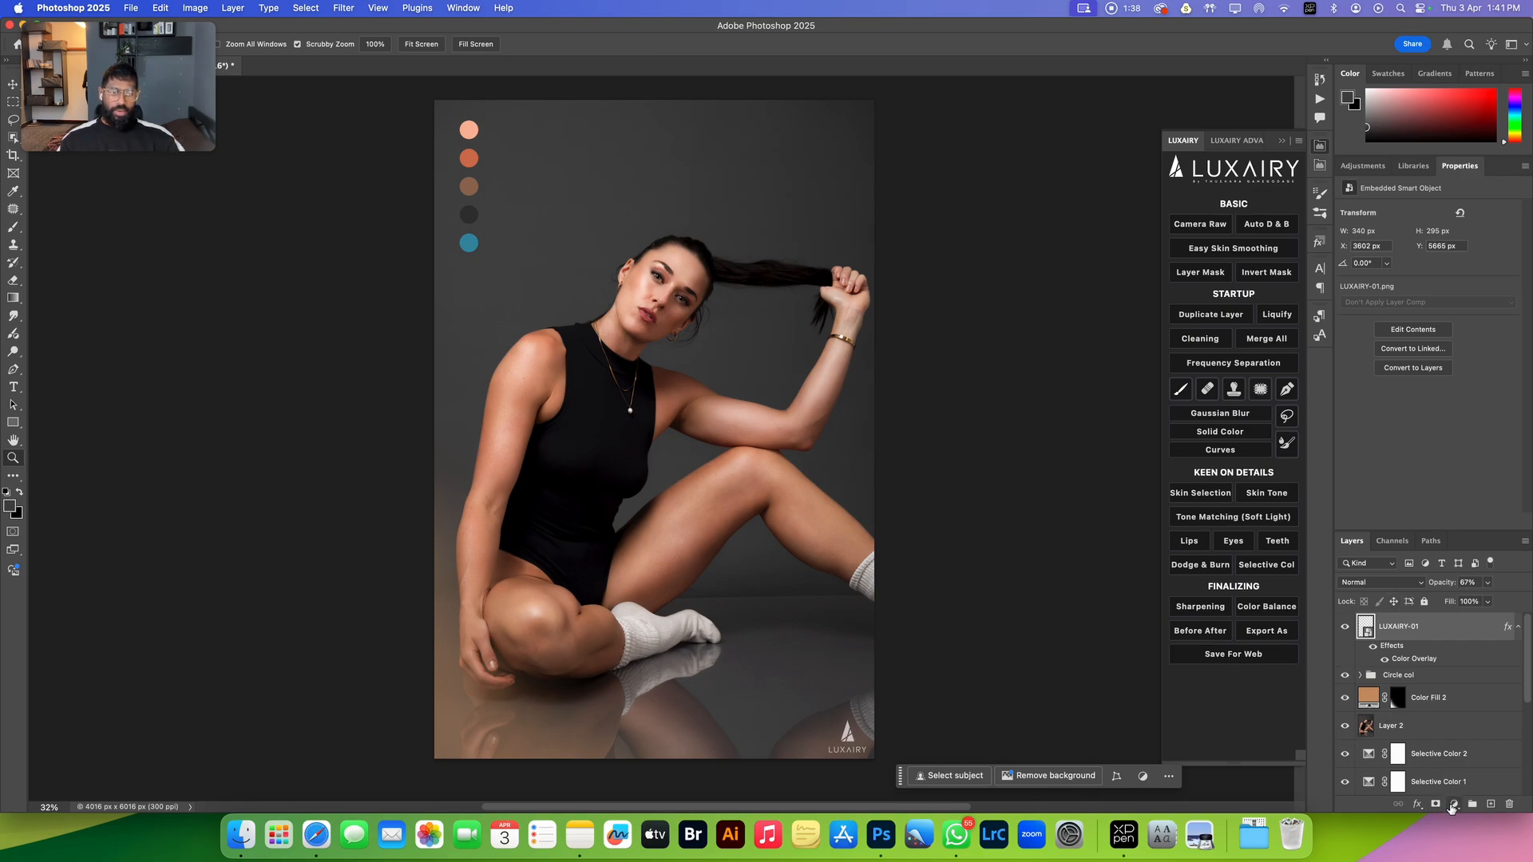
{"action": "left_click", "coordinate": [1451, 804]}
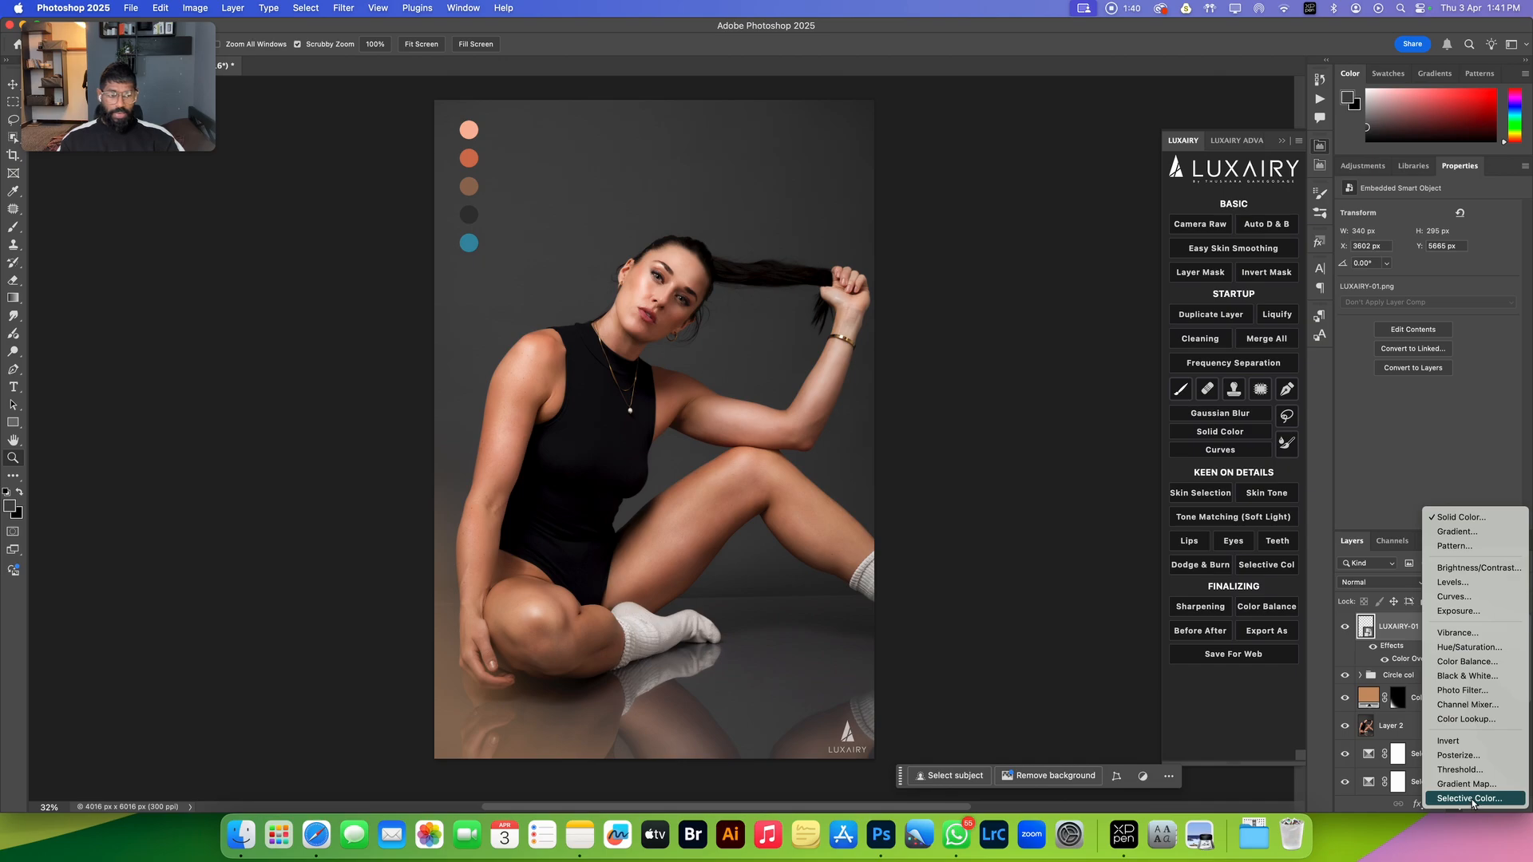
{"action": "left_click", "coordinate": [1468, 798]}
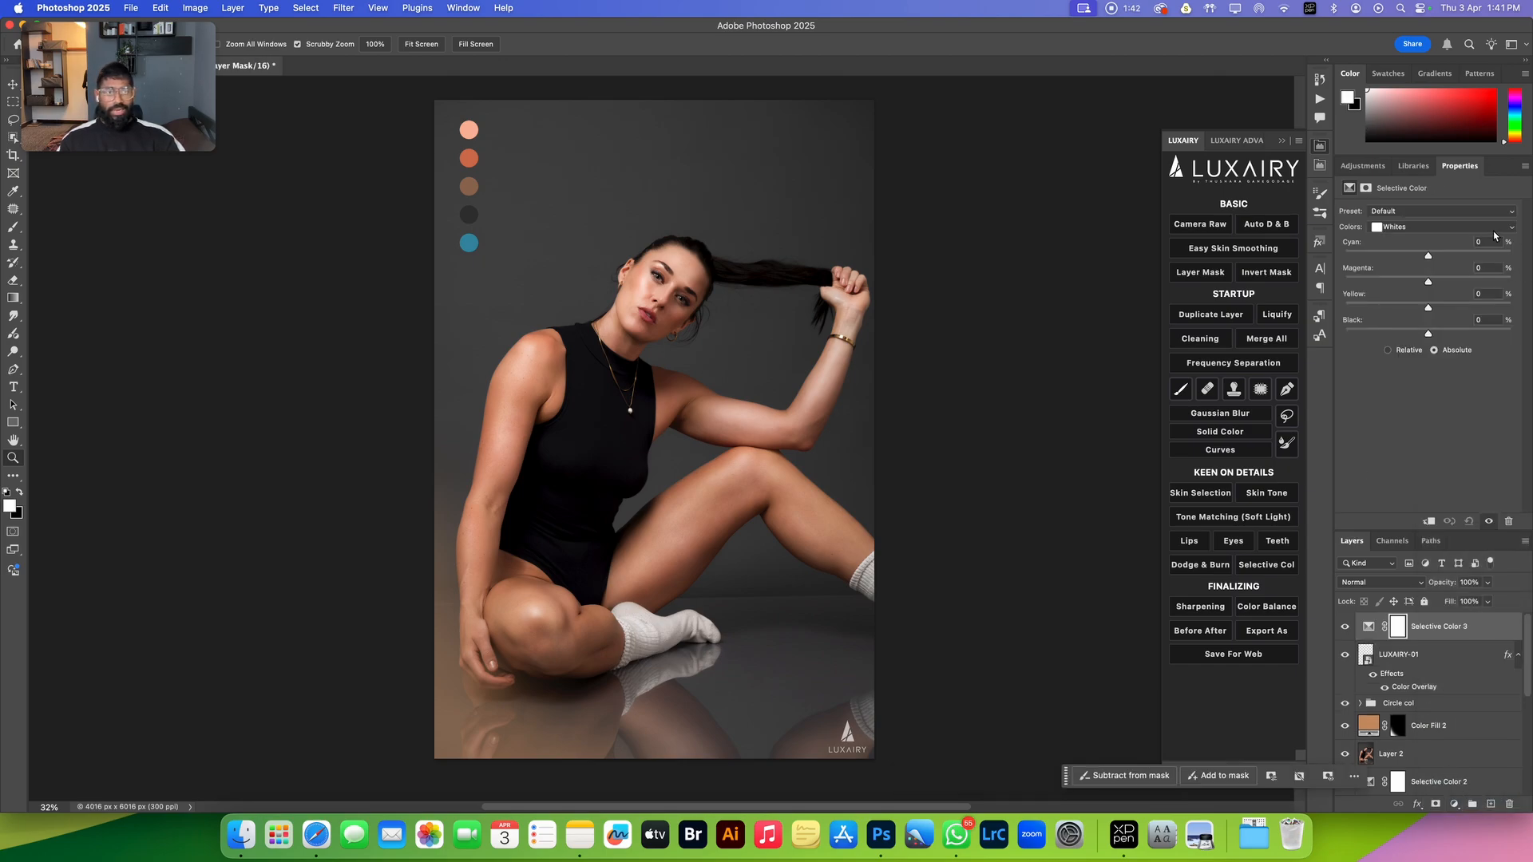
Set the Blacks in the Selective Color layer to Cyan +1, Magenta -5, Yellow +10 and Black +15
{"action": "left_click", "coordinate": [1469, 229]}
{"action": "left_click", "coordinate": [1416, 246]}
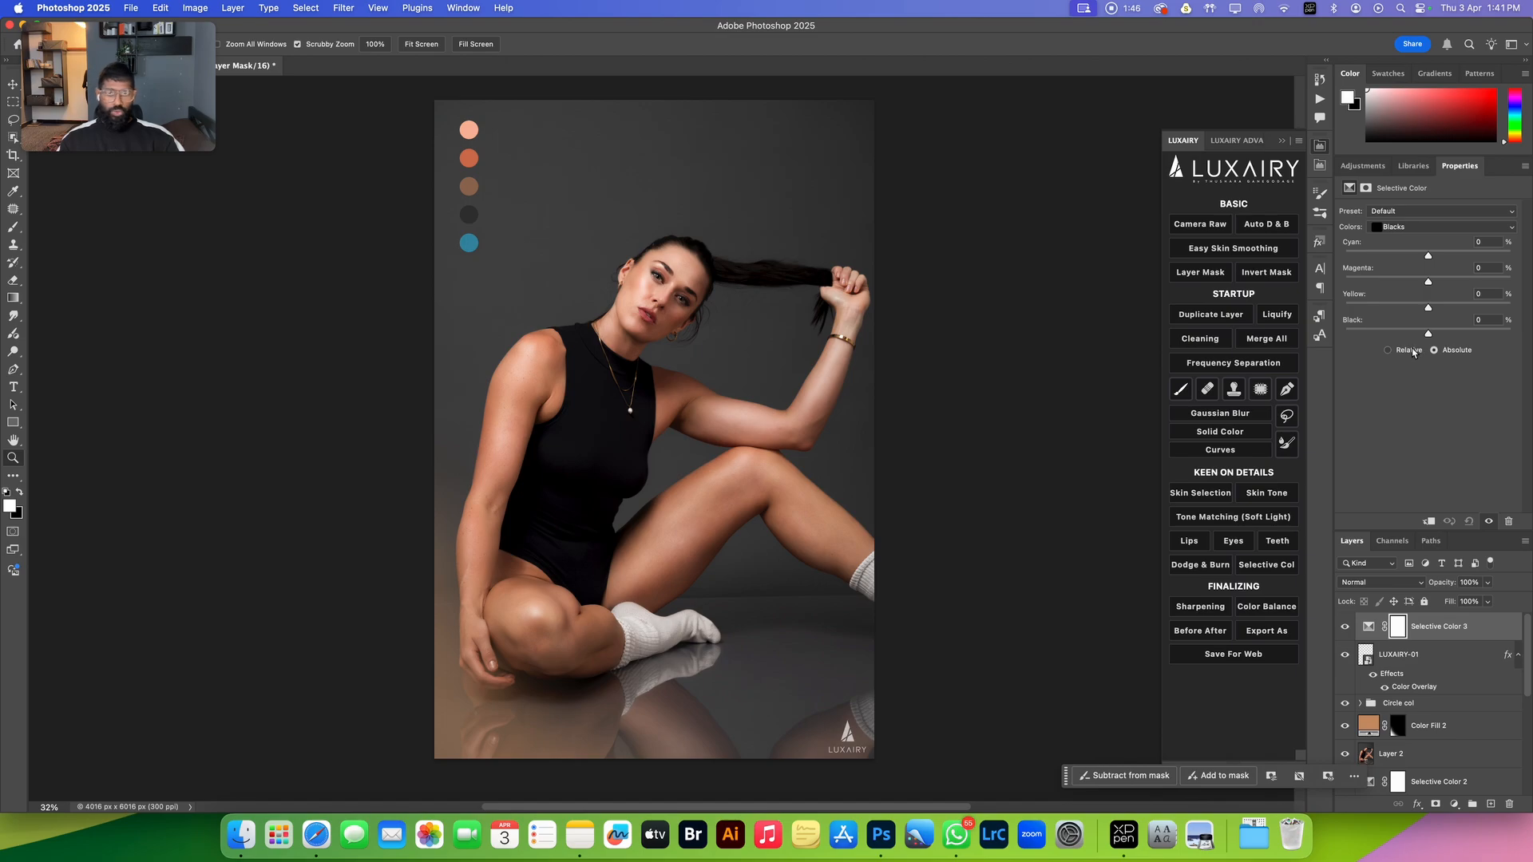
{"action": "left_click_drag", "start_coordinate": [1428, 334], "coordinate": [1441, 342]}
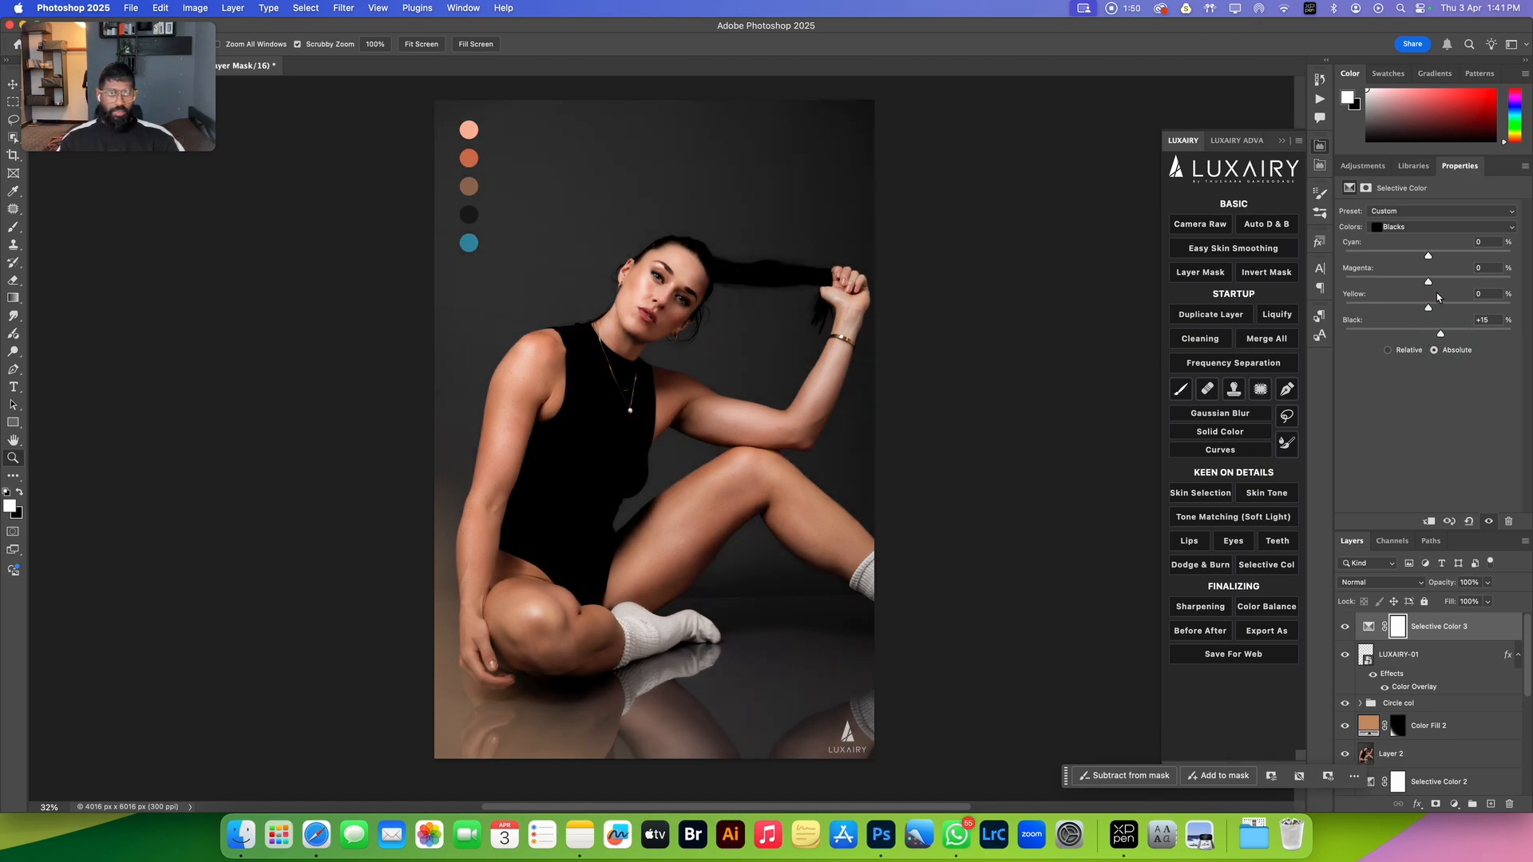
{"action": "mouse_move", "coordinate": [1428, 281]}
{"action": "left_mouse_down"}
{"action": "mouse_move", "coordinate": [1423, 310]}
{"action": "mouse_move", "coordinate": [1435, 310]}
{"action": "left_mouse_up"}
{"action": "left_click_drag", "start_coordinate": [1428, 255], "coordinate": [1426, 255]}
{"action": "left_click_drag", "start_coordinate": [1432, 285], "coordinate": [1424, 284]}
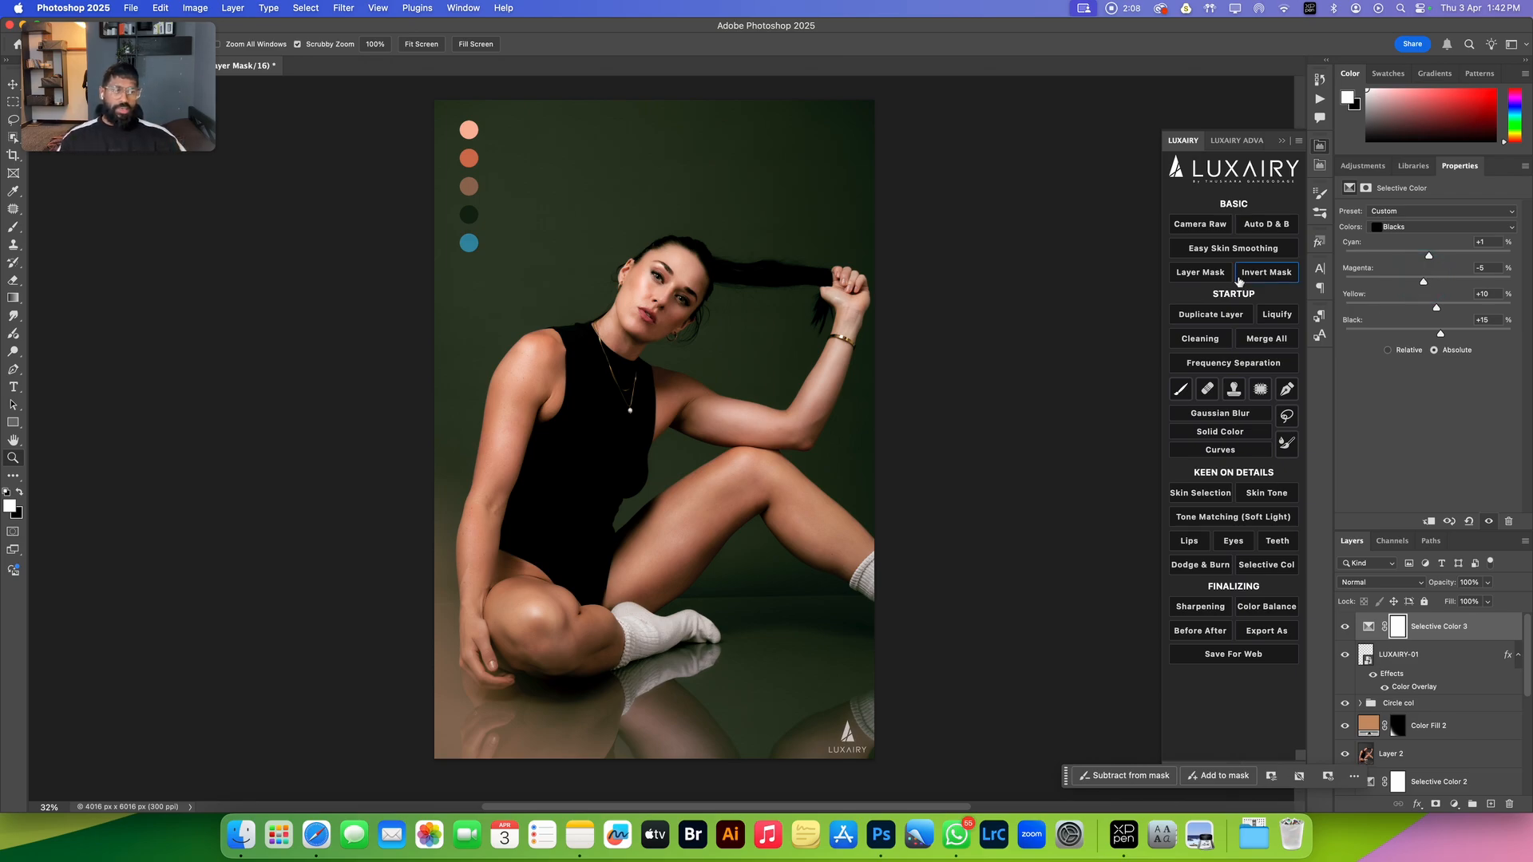
Add a Curves layer that darkens the shadows and midtones (input 144 to output 132) and lifts the black point to output 15
{"action": "left_click", "coordinate": [1454, 805]}
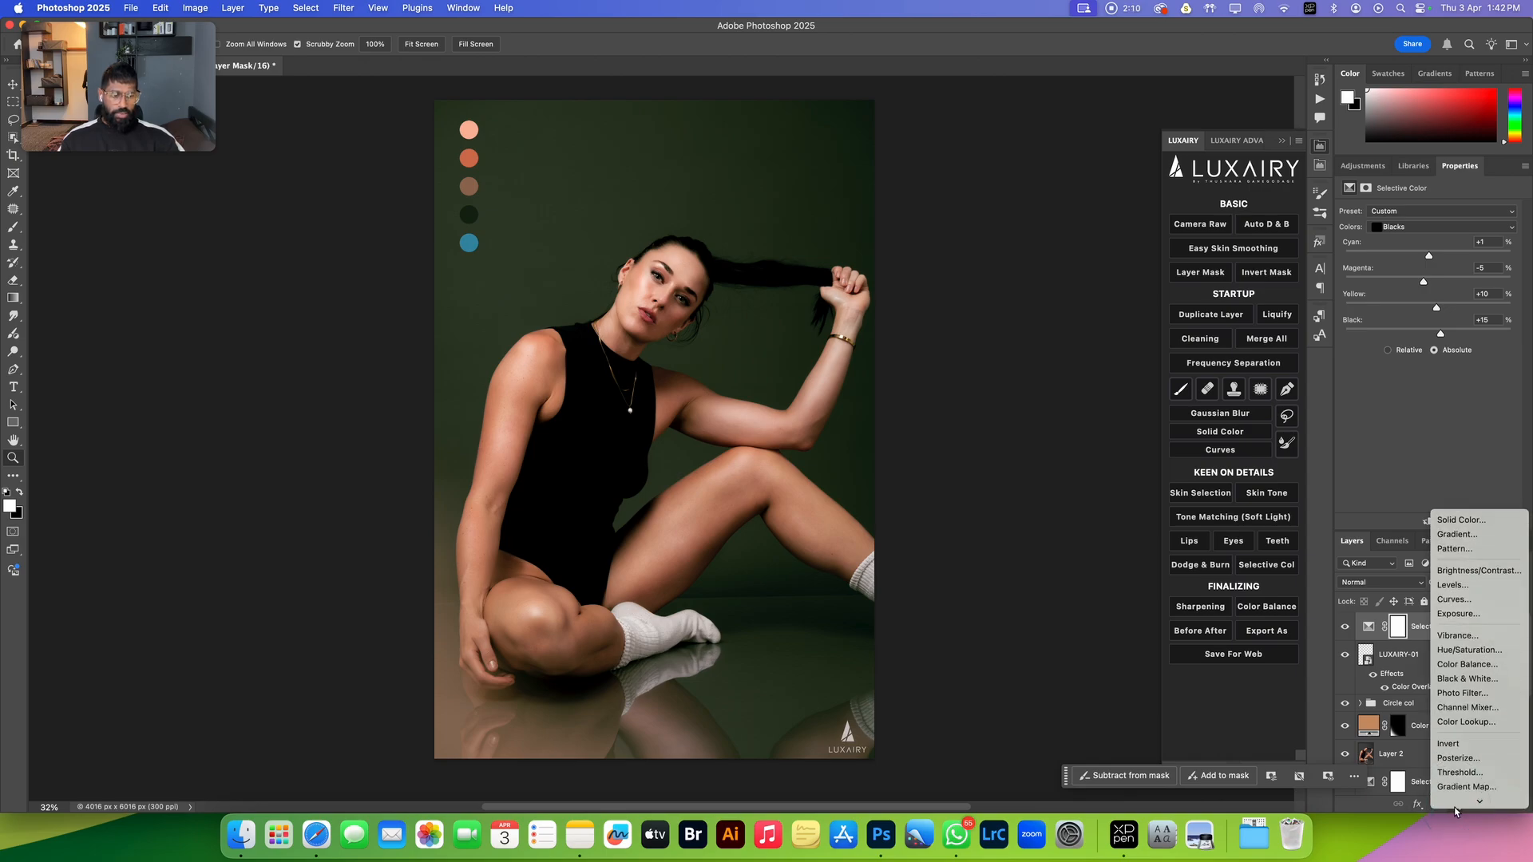
{"action": "left_click", "coordinate": [1460, 601]}
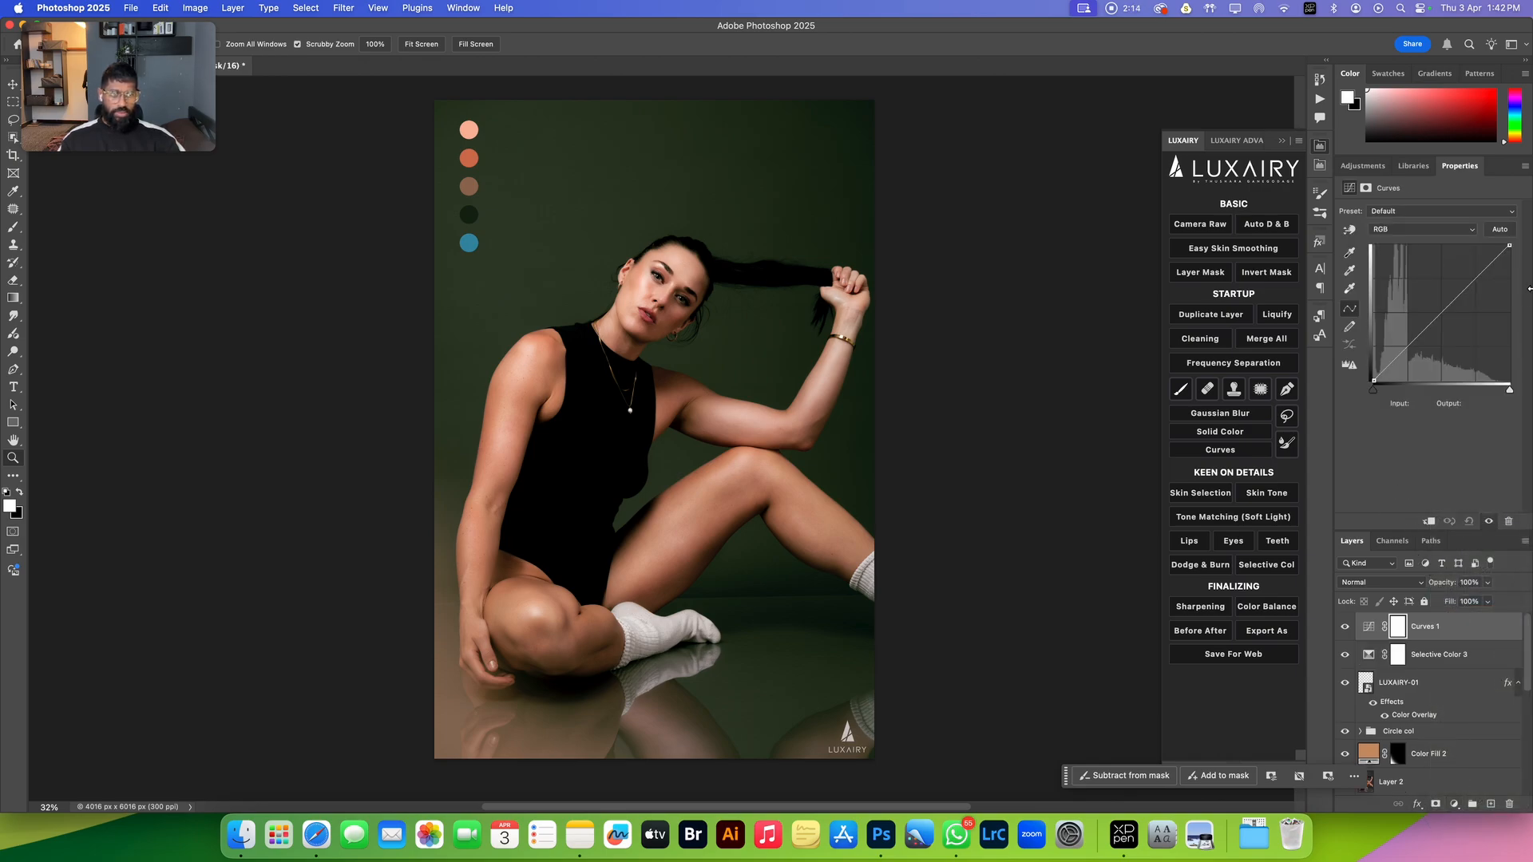
{"action": "mouse_move", "coordinate": [1444, 314]}
{"action": "left_mouse_down"}
{"action": "mouse_move", "coordinate": [1419, 347]}
{"action": "mouse_move", "coordinate": [1450, 312]}
{"action": "left_mouse_up"}
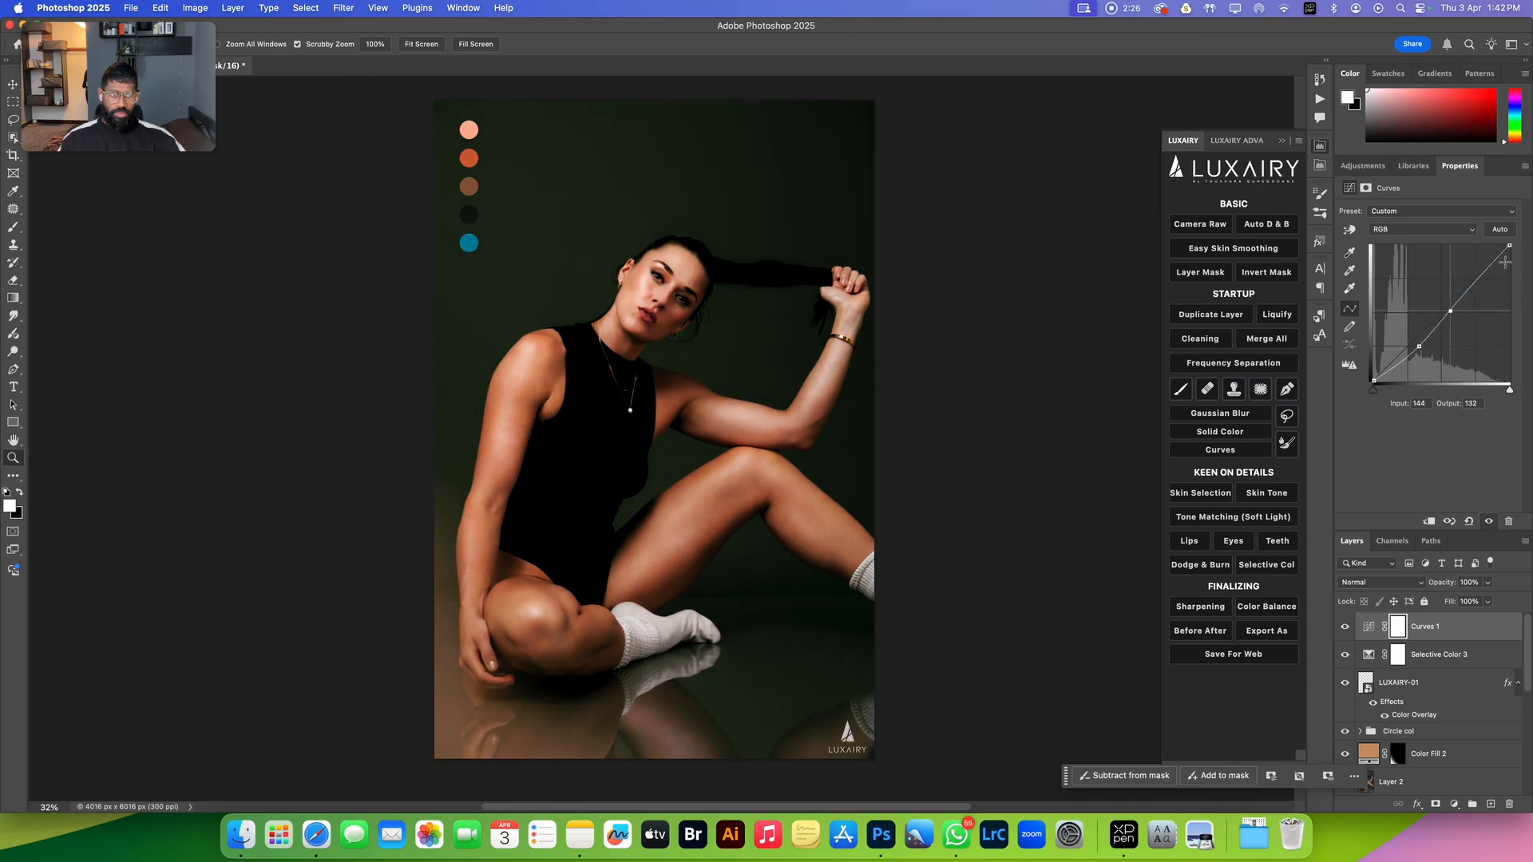
{"action": "left_click_drag", "start_coordinate": [1374, 375], "coordinate": [1374, 374]}
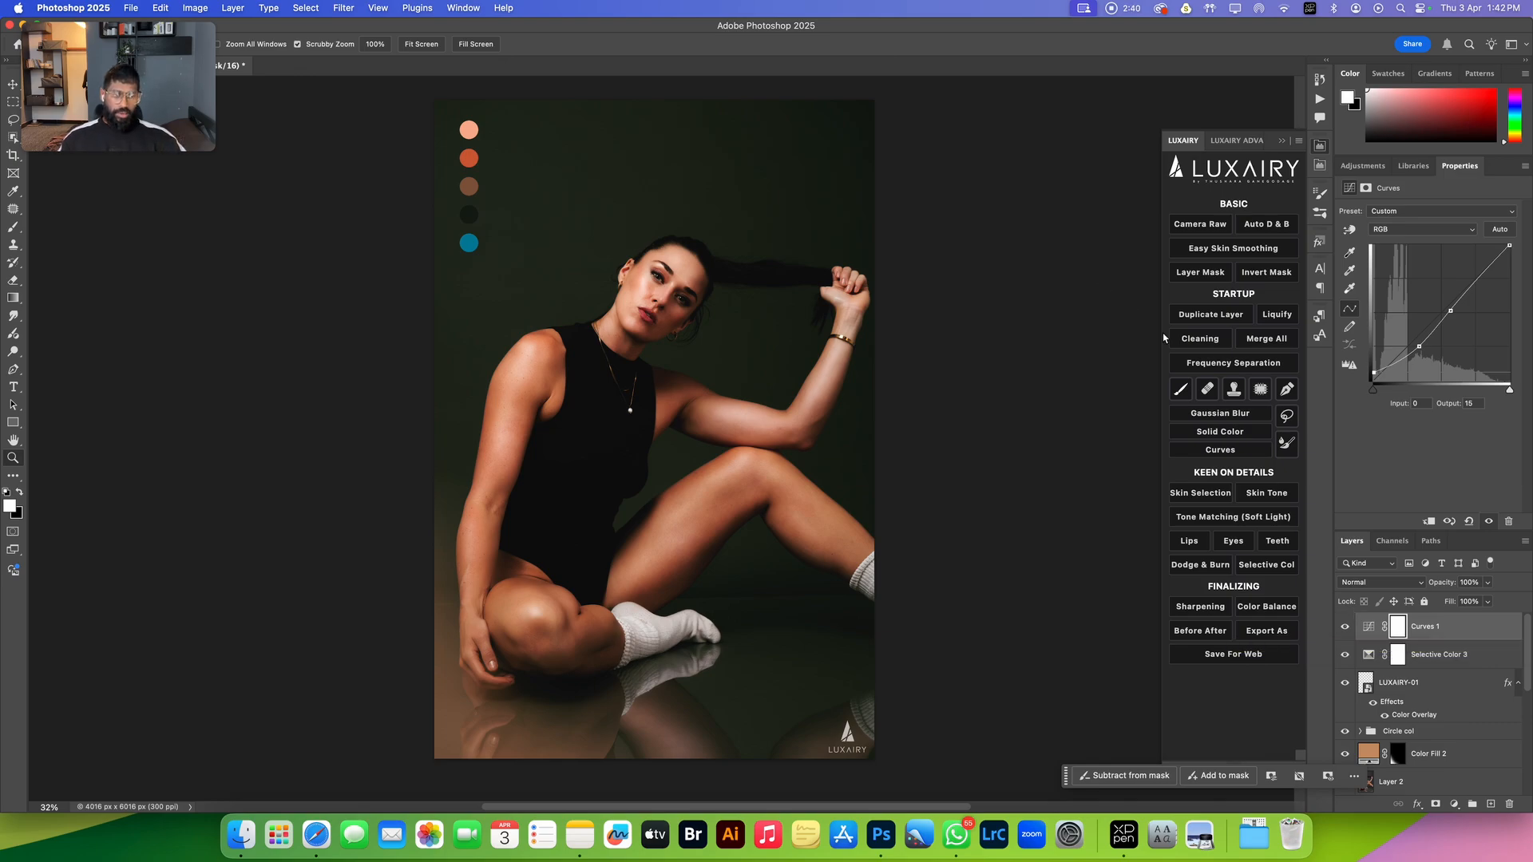
Save the Curves 1 and Selective Color 3 layers together as a custom adjustment preset named "Tut sam"
{"action": "left_click", "coordinate": [1445, 659]}
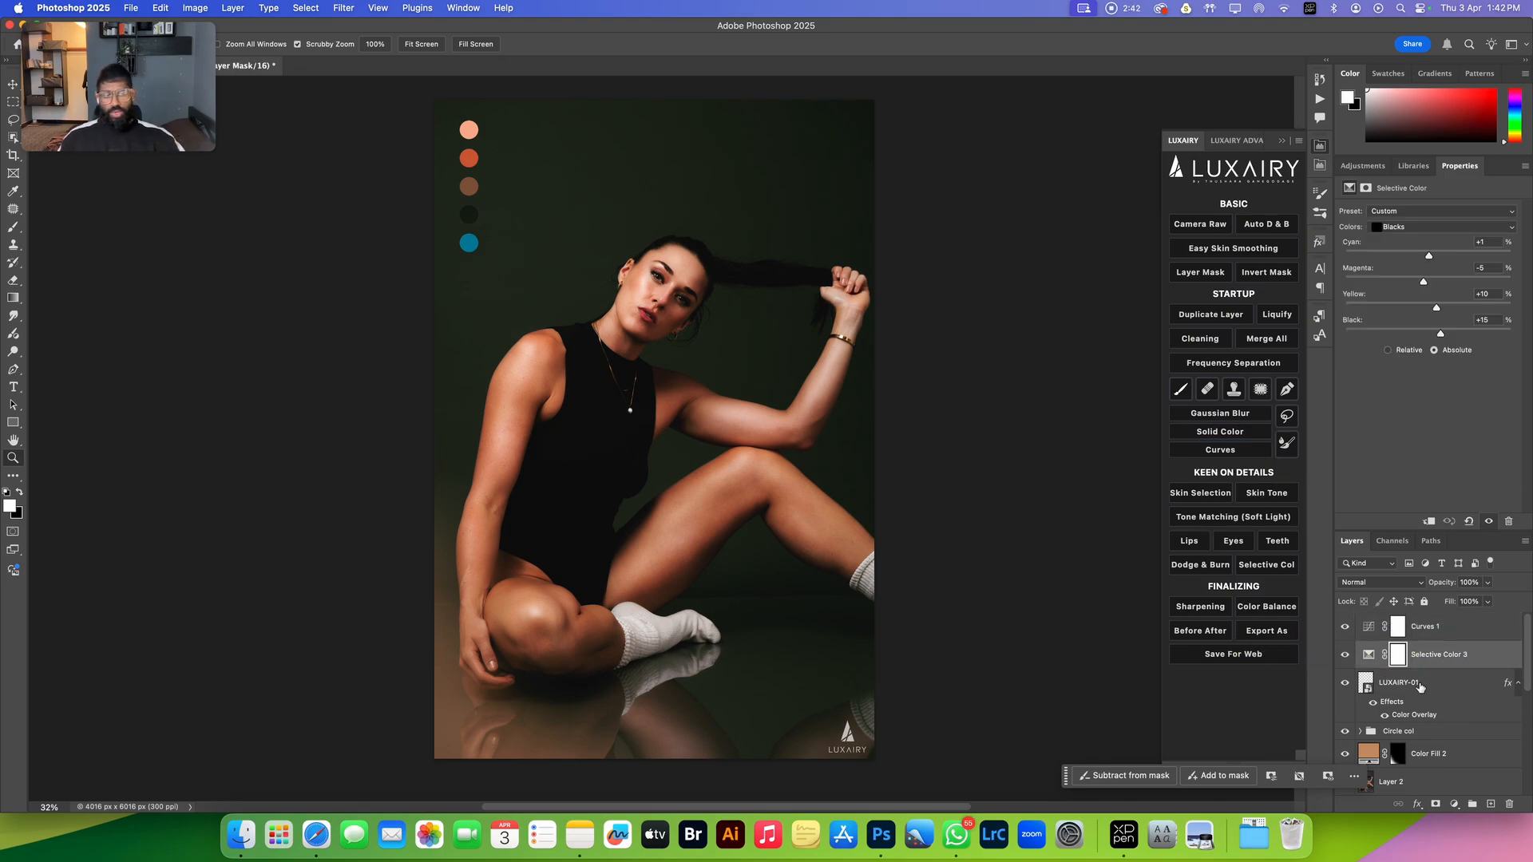
{"action": "left_click", "coordinate": [1441, 628]}
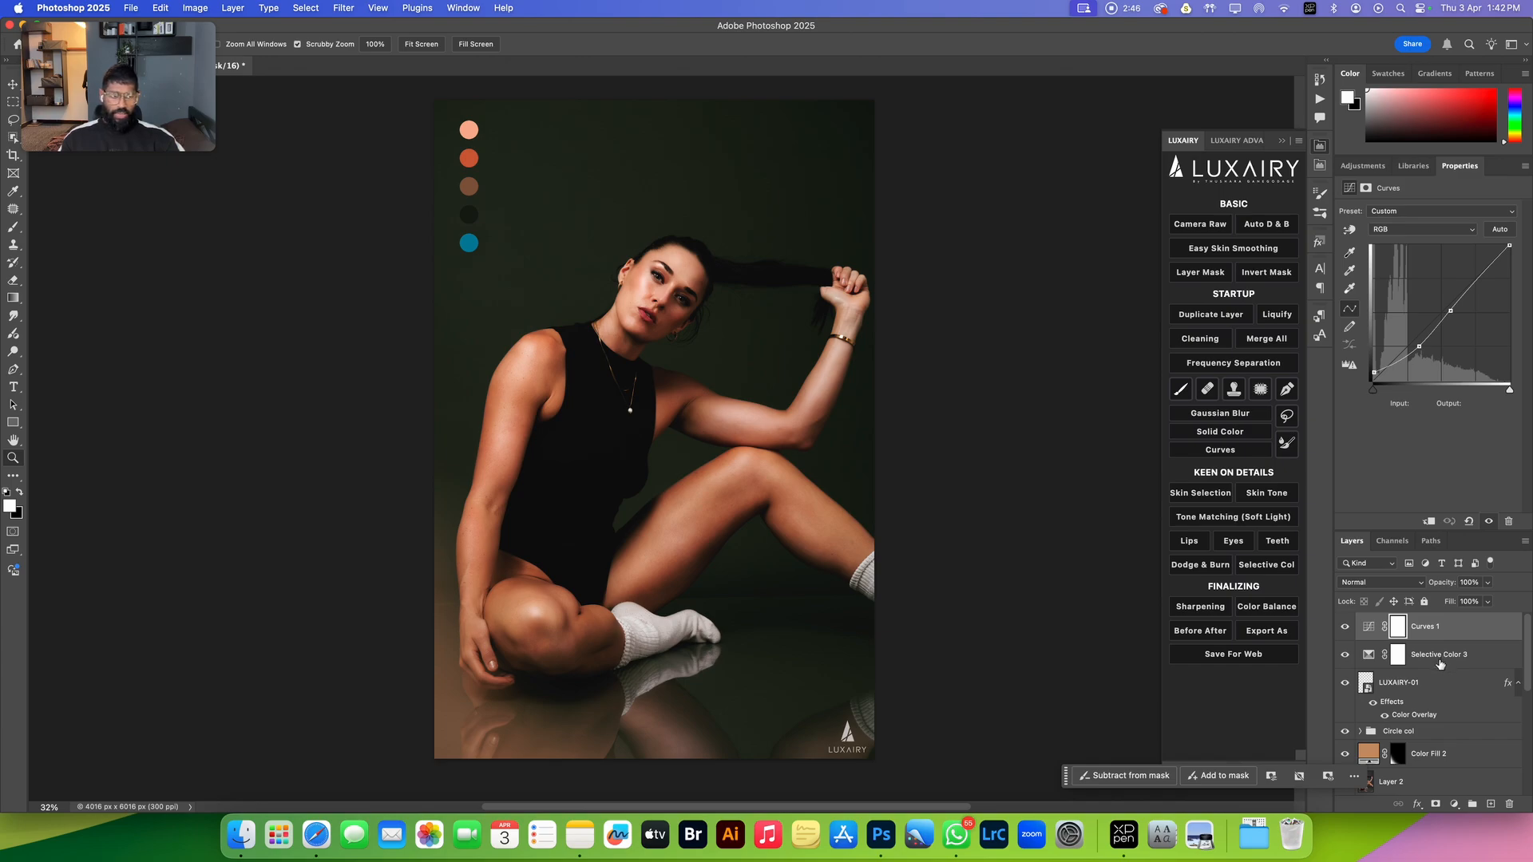
{"action": "key", "text": "shift"}
{"action": "left_click", "coordinate": [1441, 658], "text": "shift"}
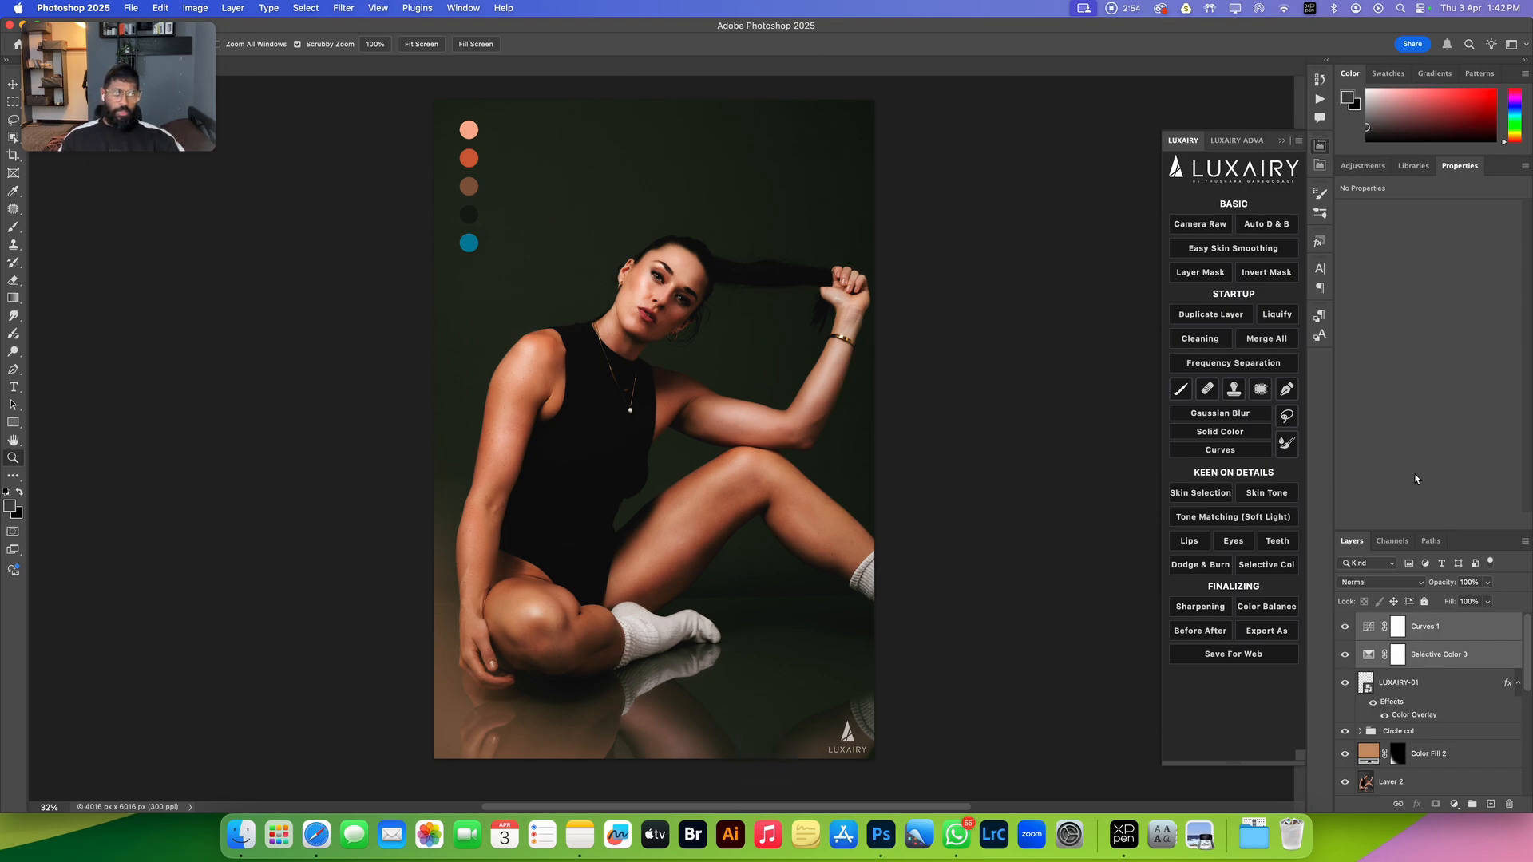
{"action": "left_click", "coordinate": [1373, 171]}
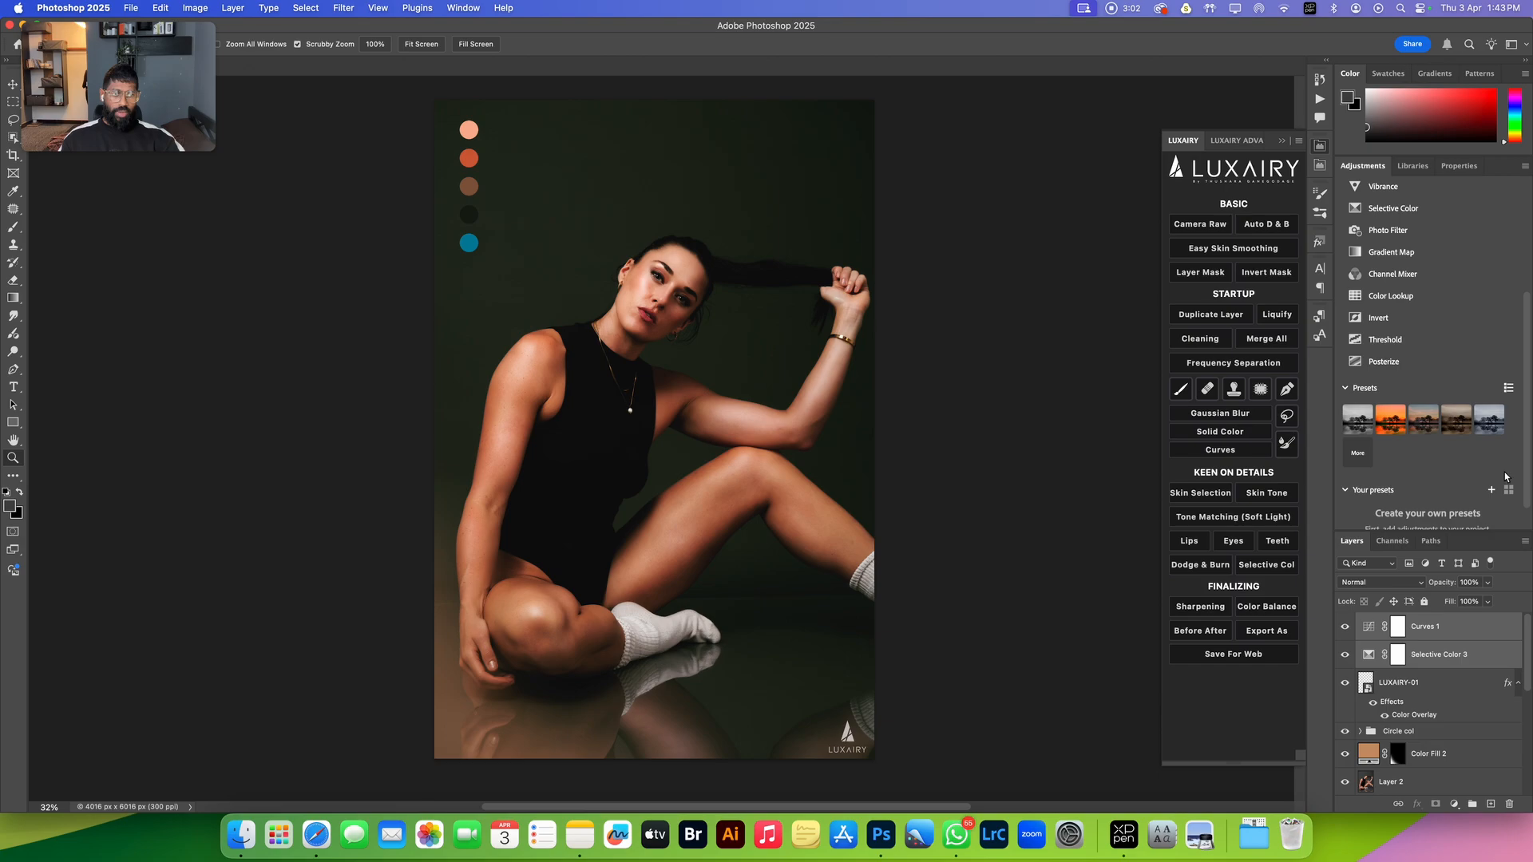
{"action": "left_click_drag", "start_coordinate": [1529, 464], "coordinate": [1530, 465]}
{"action": "scroll", "coordinate": [1436, 453], "scroll_direction": "down", "scroll_amount": 2}
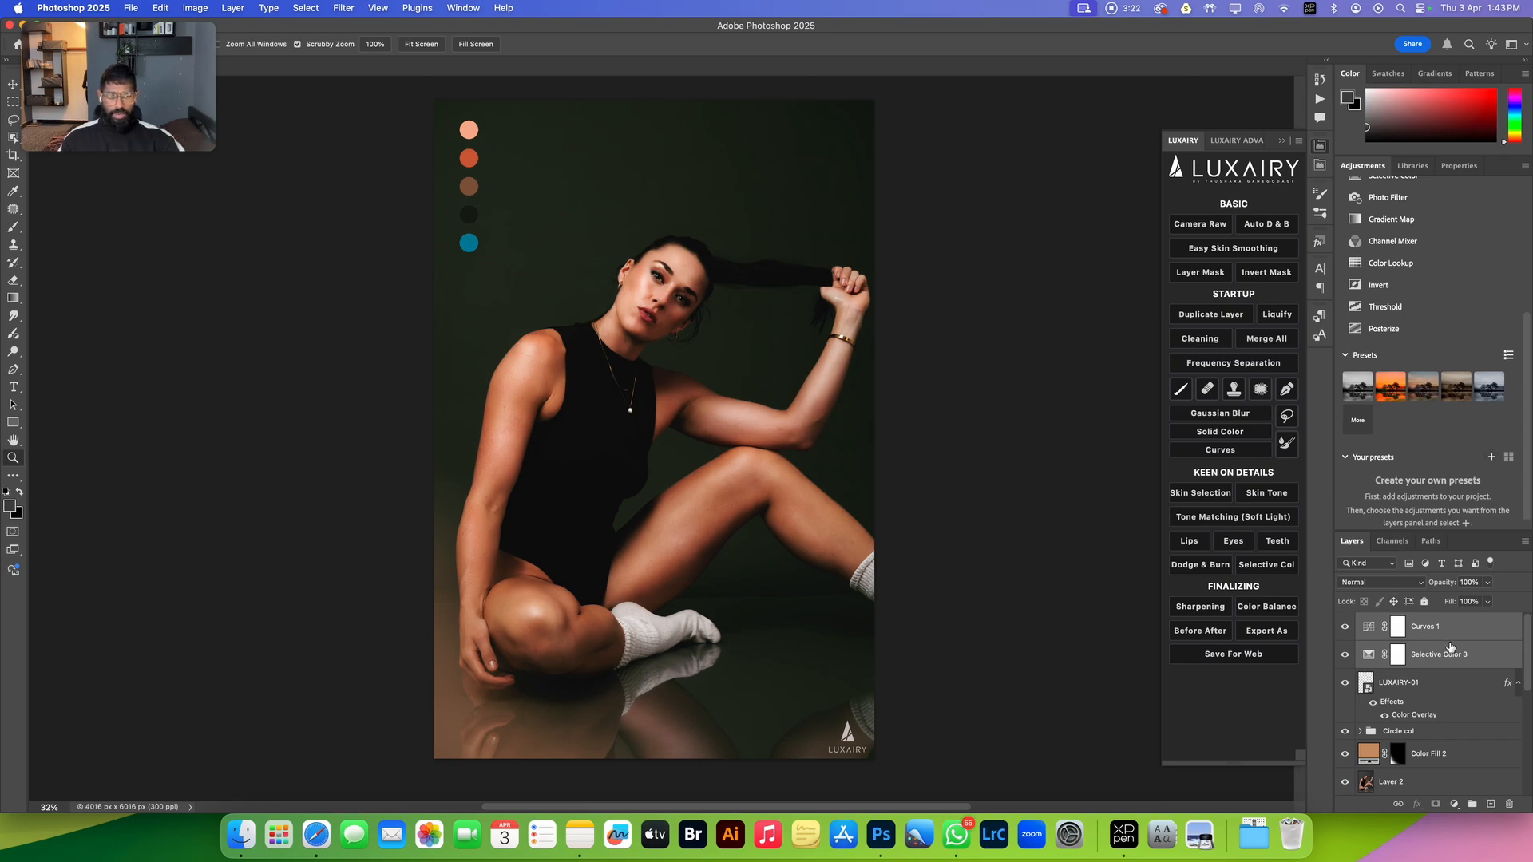
{"action": "left_click", "coordinate": [1491, 458]}
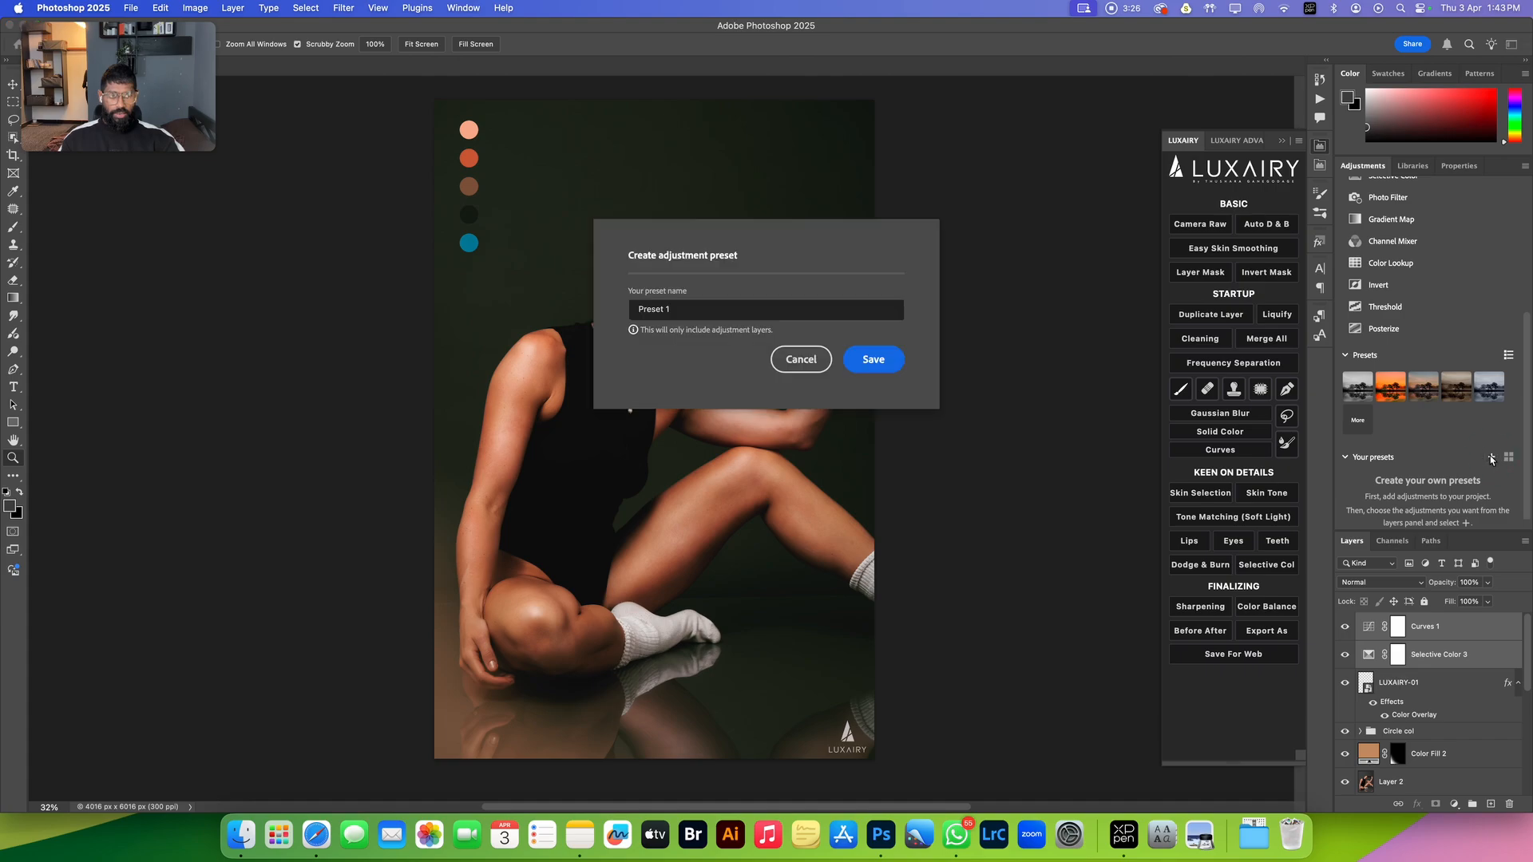
{"action": "triple_click", "coordinate": [691, 309]}
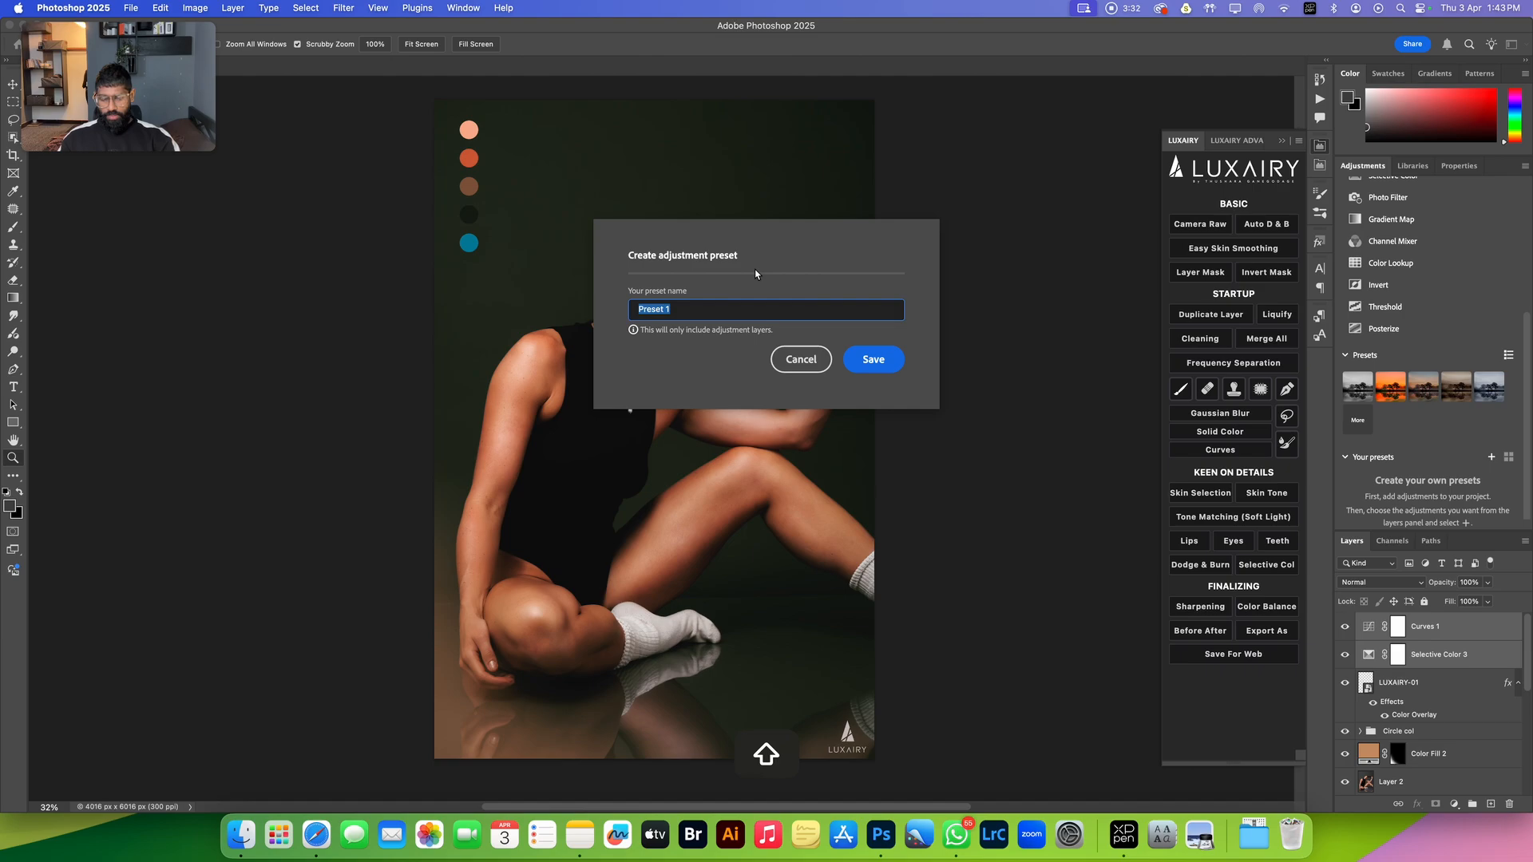
{"action": "type", "text": "Tut "}
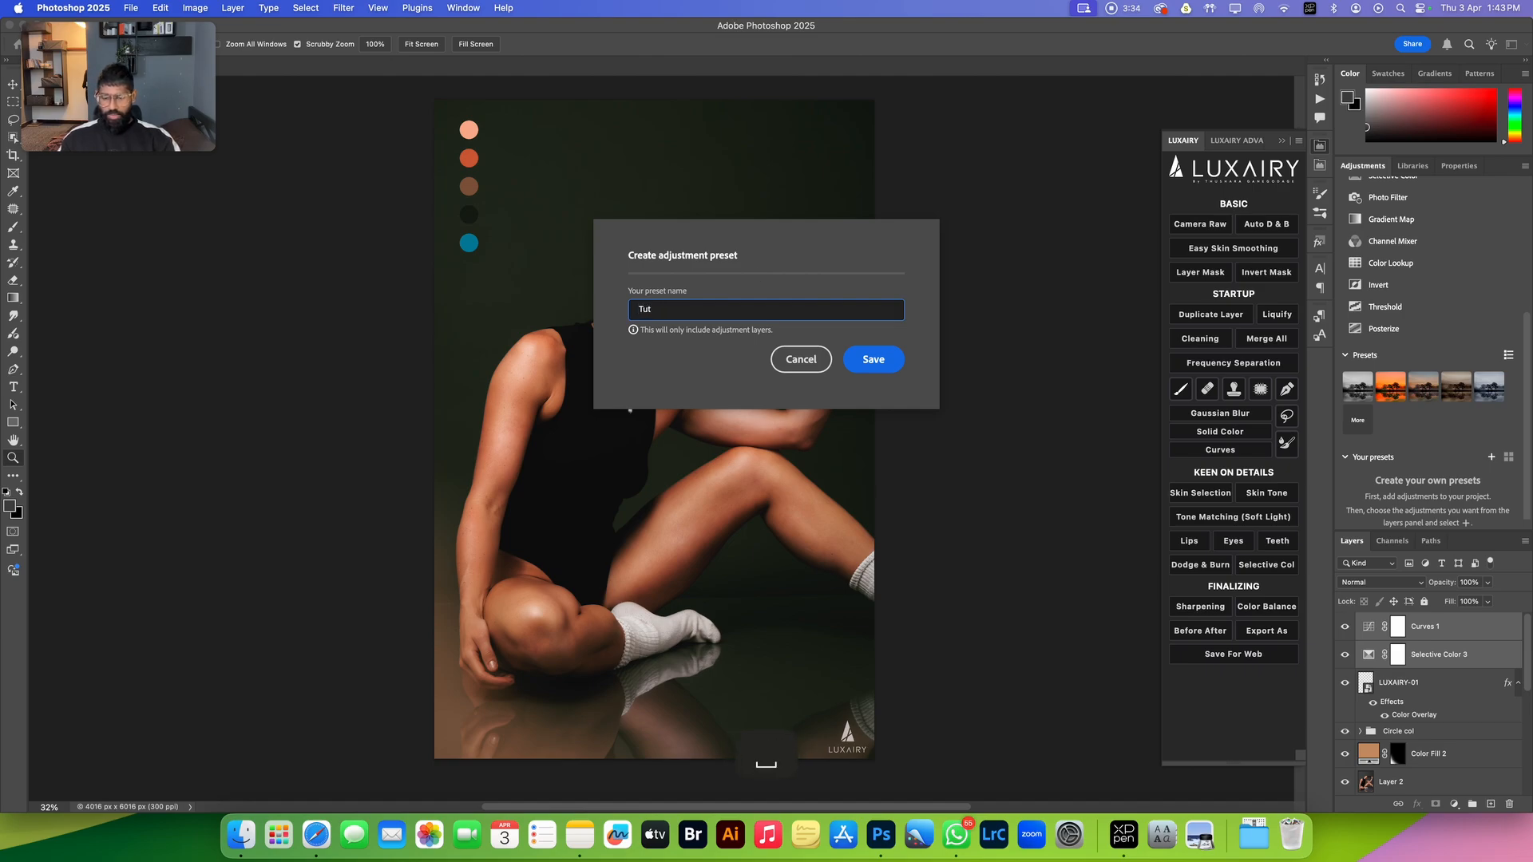
{"action": "type", "text": "sam"}
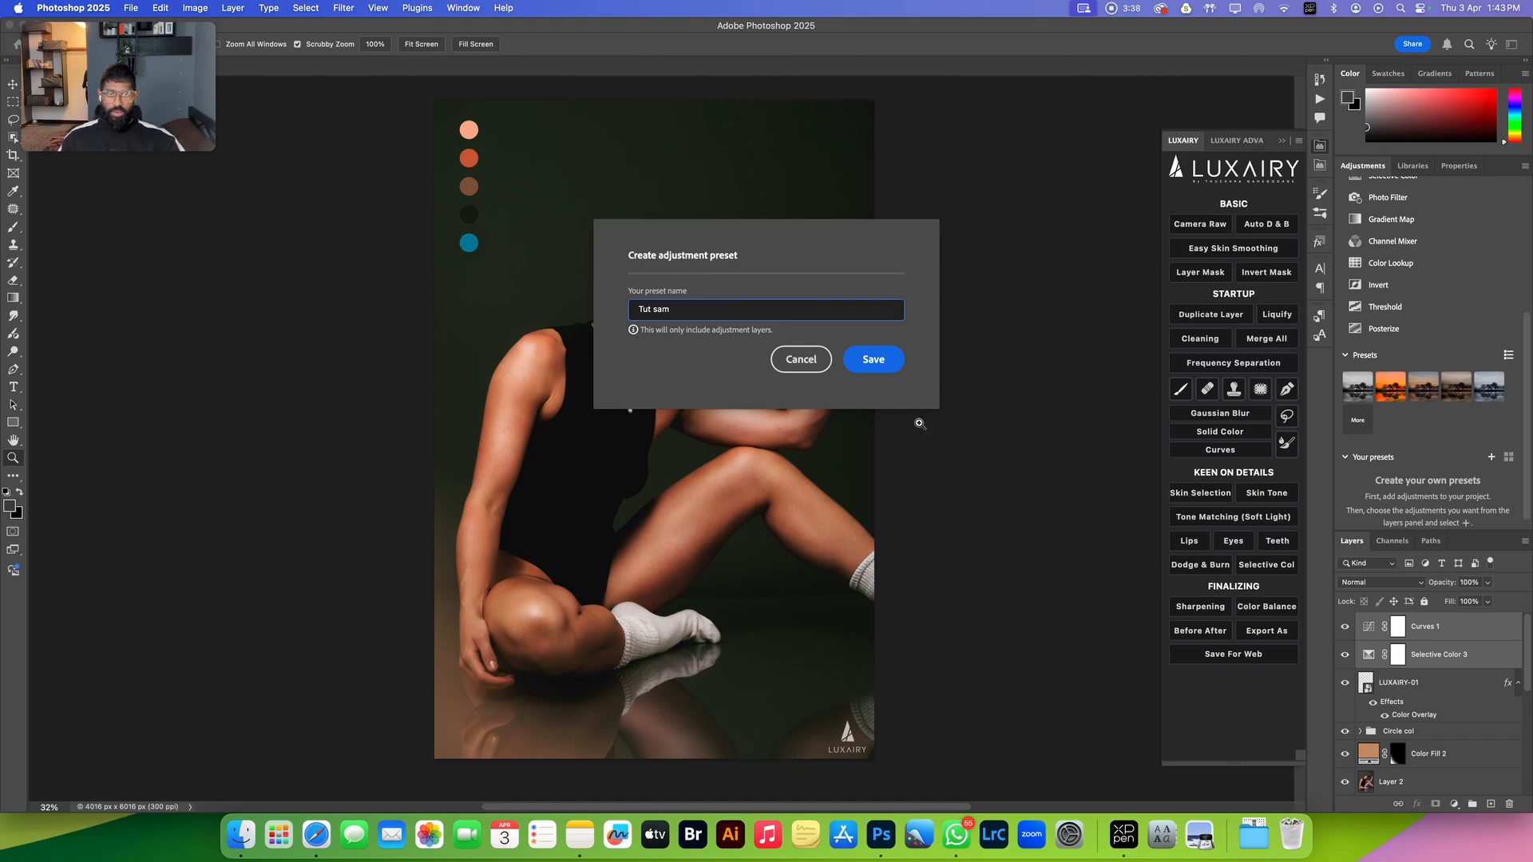
{"action": "left_click", "coordinate": [885, 366]}
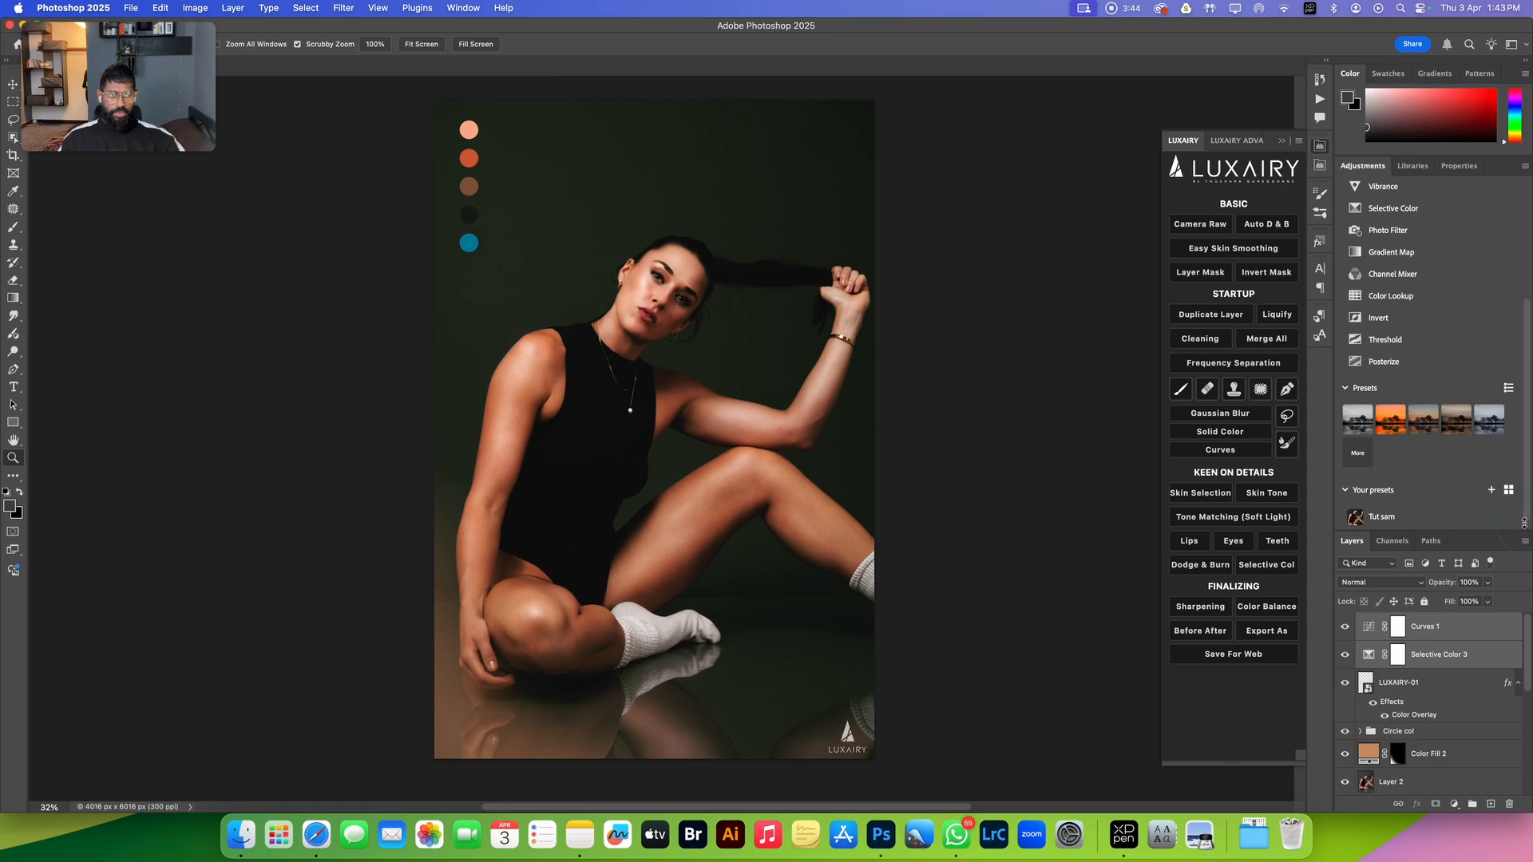
{"action": "left_click", "coordinate": [1377, 521]}
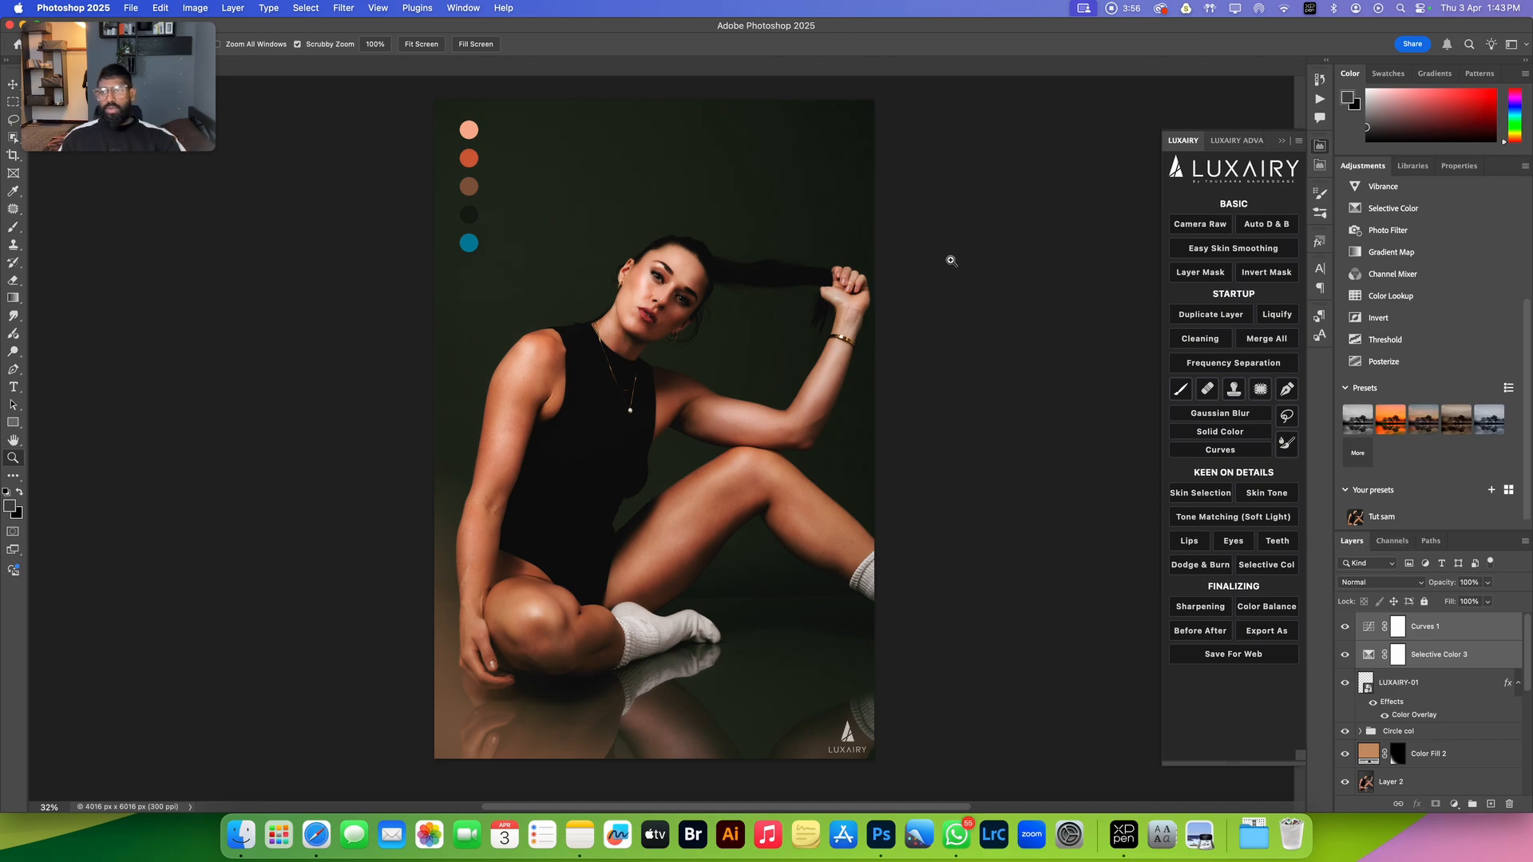
Open First0254.jpg from Finder's Edited folder in Photoshop and apply the Tut sam adjustment preset to it
{"action": "left_click", "coordinate": [240, 835]}
{"action": "left_click", "coordinate": [537, 343]}
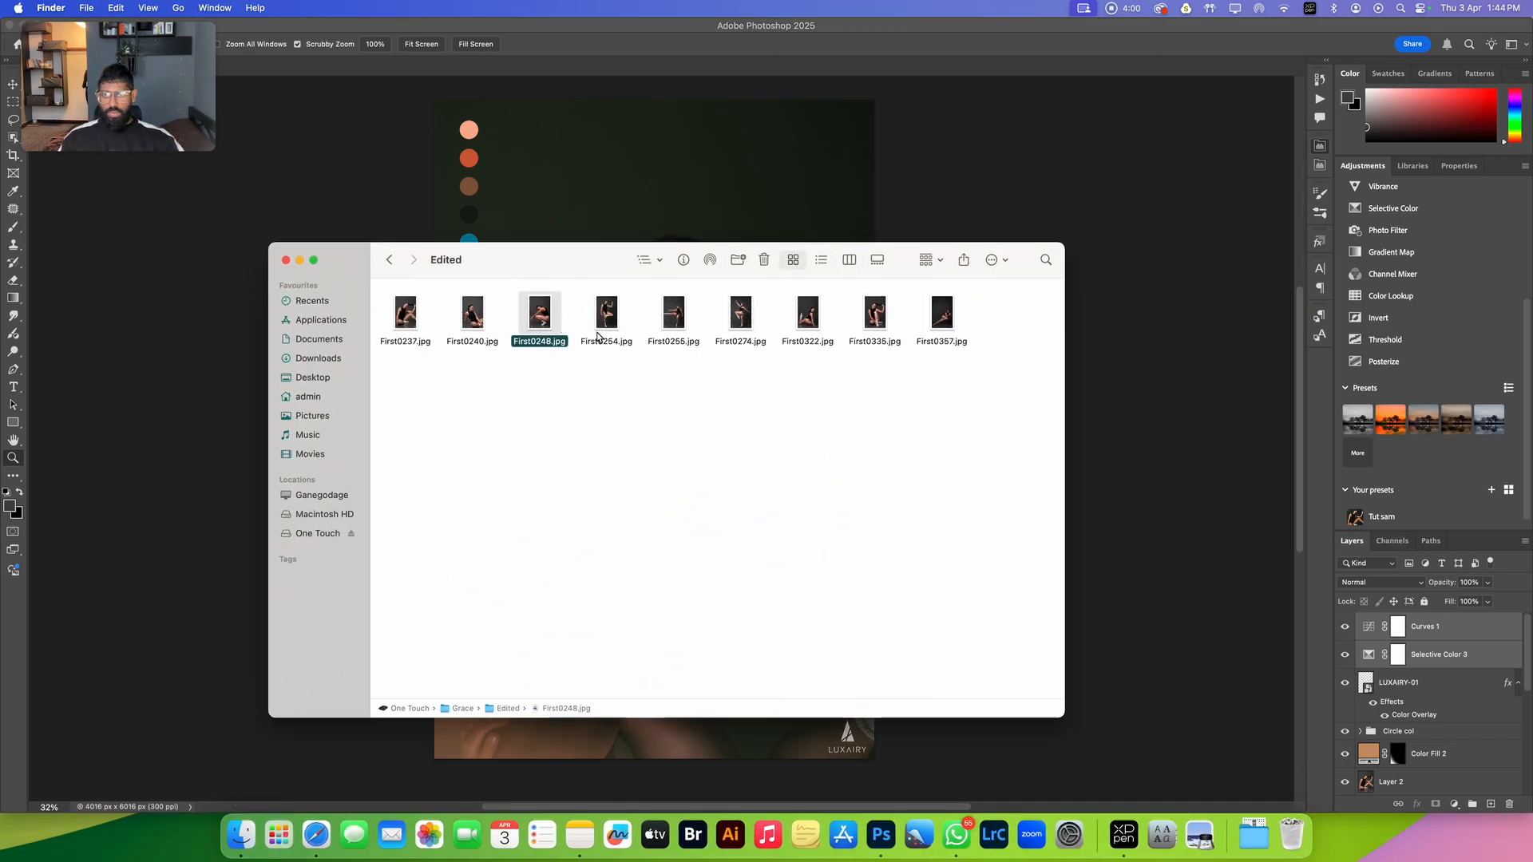
{"action": "left_click_drag", "start_coordinate": [605, 319], "coordinate": [883, 842]}
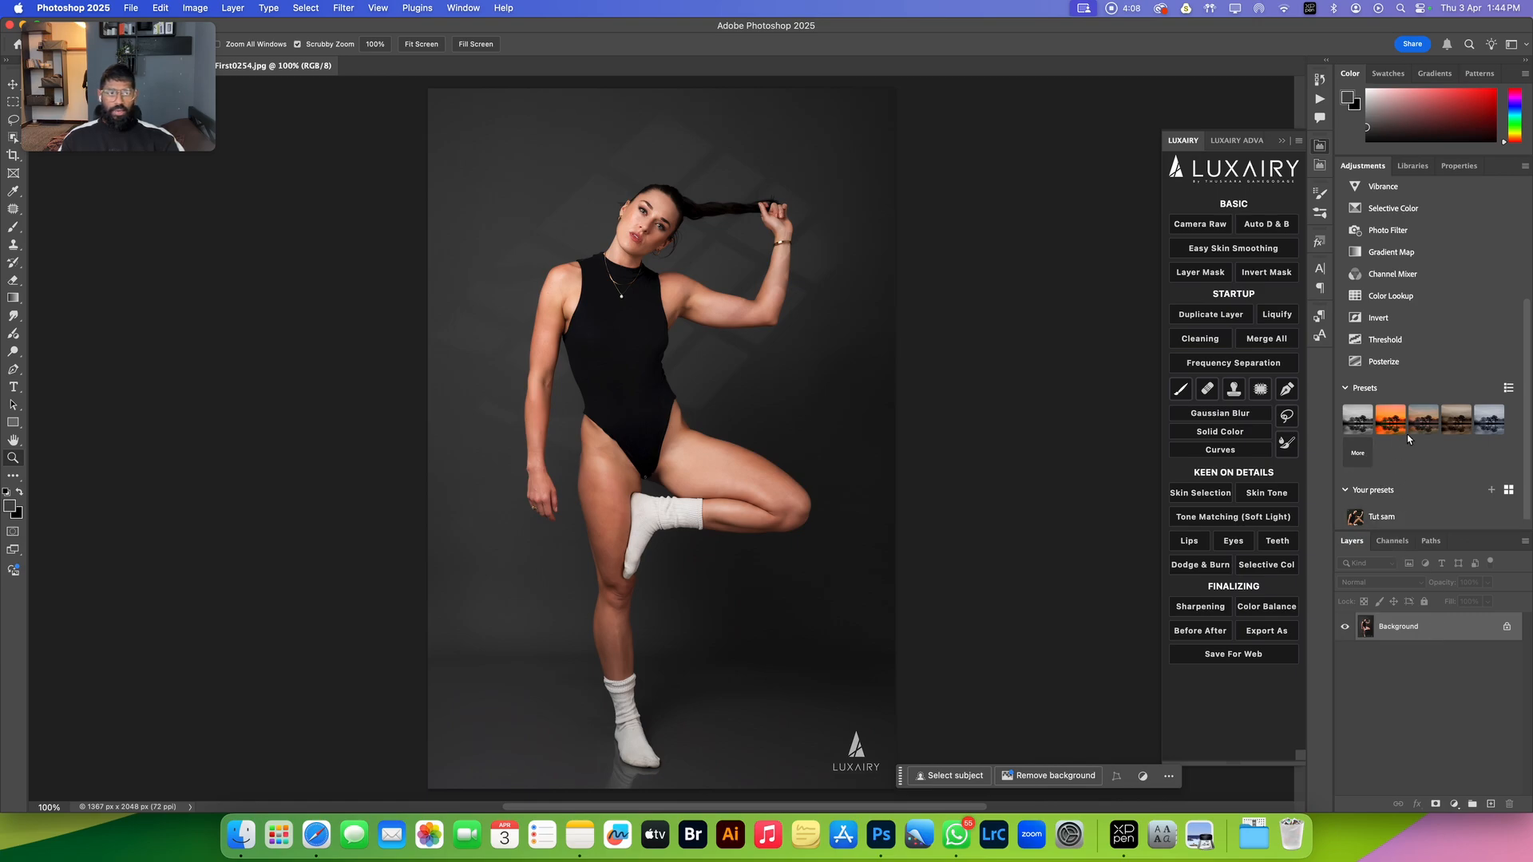
{"action": "left_click", "coordinate": [1378, 519]}
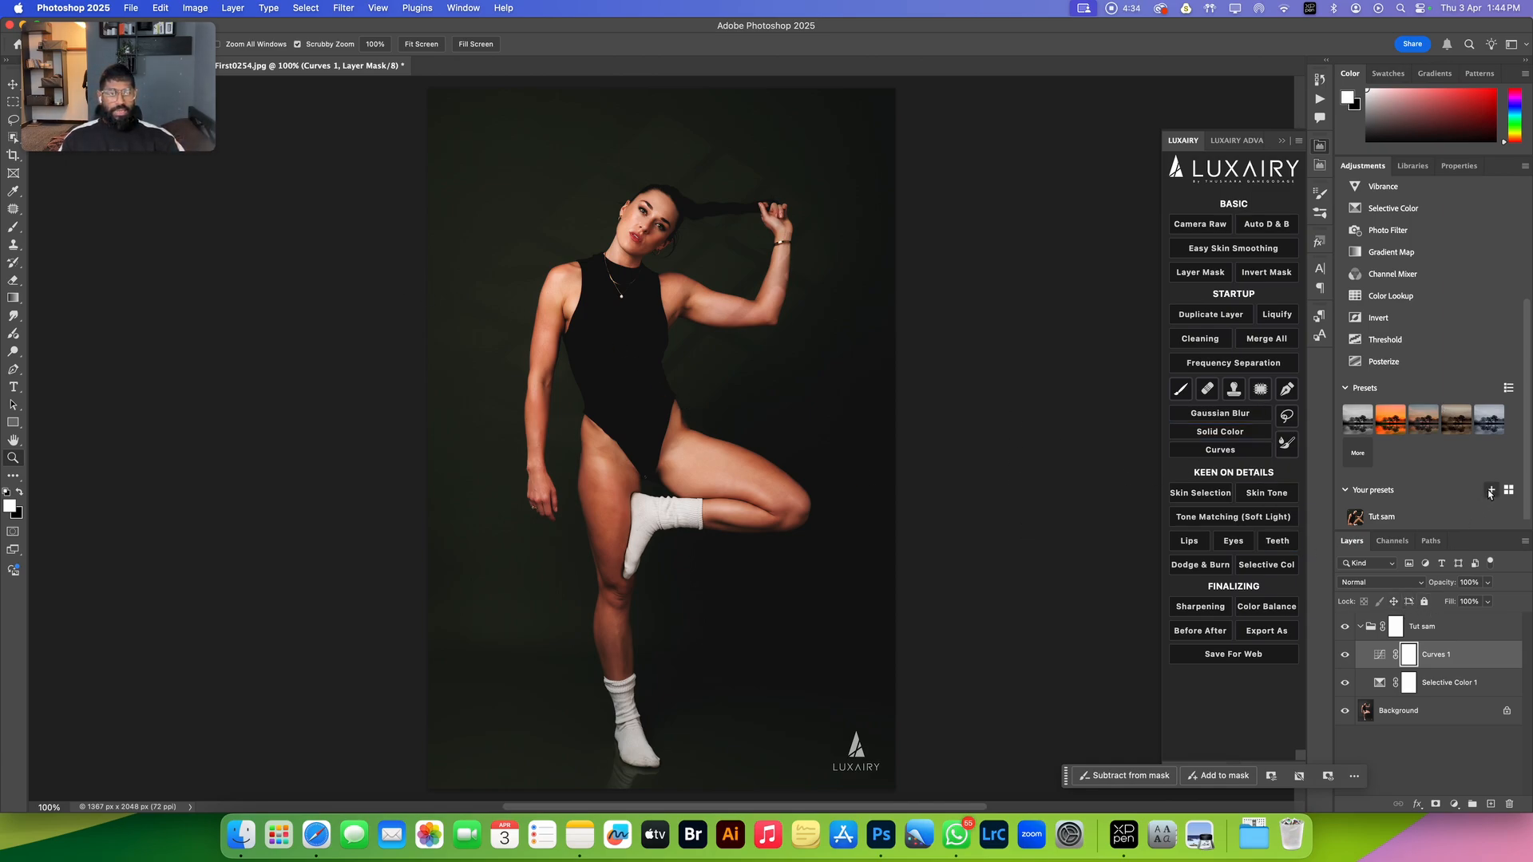
Open the export dialog for the Tut sam preset and cancel it without saving a file
{"action": "left_click", "coordinate": [1508, 520]}
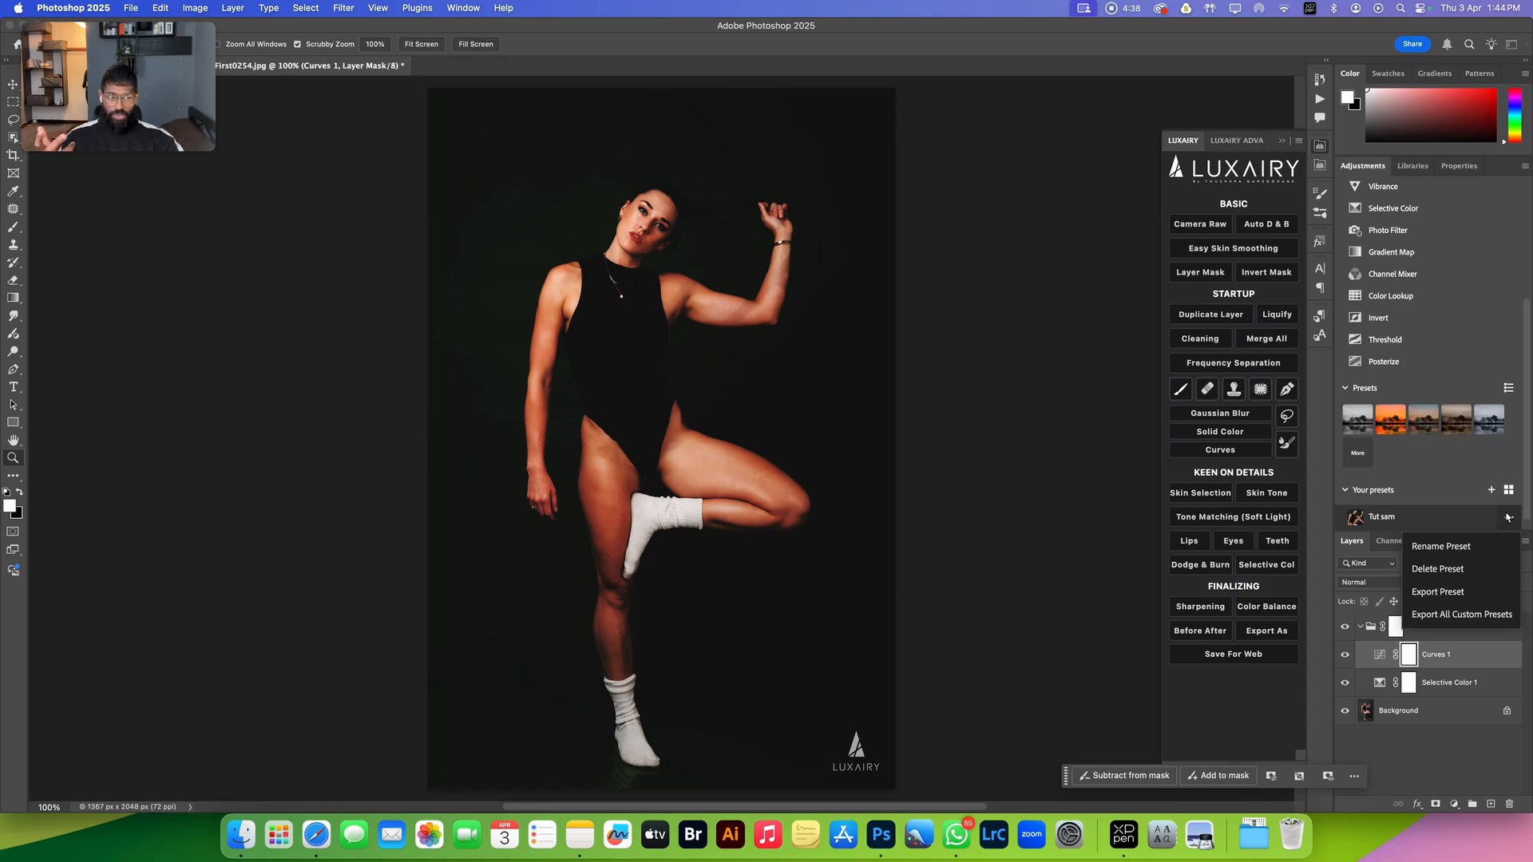
{"action": "left_click", "coordinate": [1437, 595]}
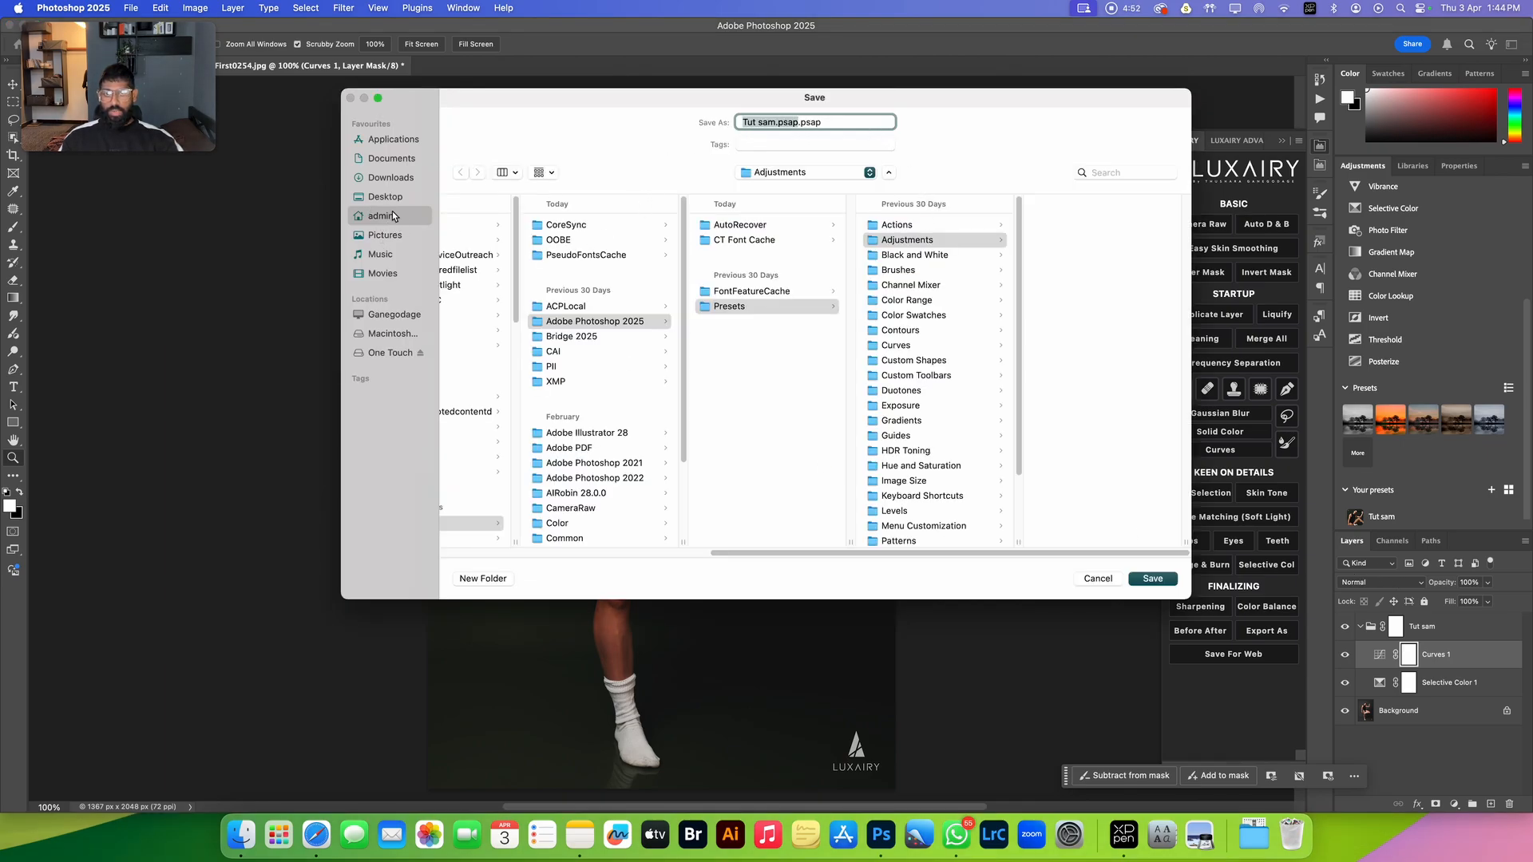
{"action": "left_click", "coordinate": [1100, 582]}
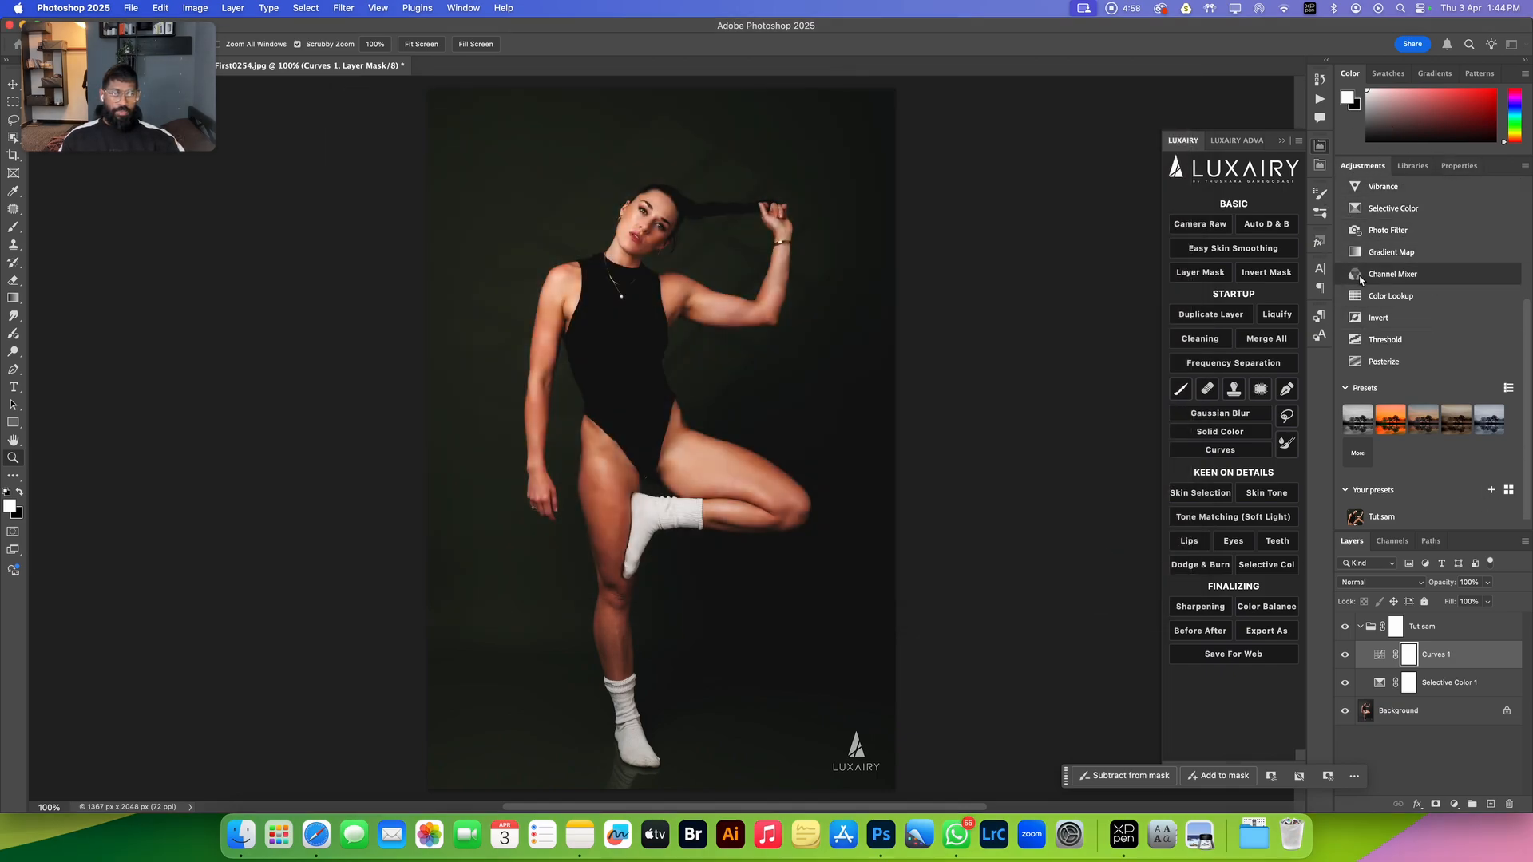
Open the import dialog for adjustment presets, browse to the Desktop folder, and cancel without importing
{"action": "left_click", "coordinate": [1525, 168]}
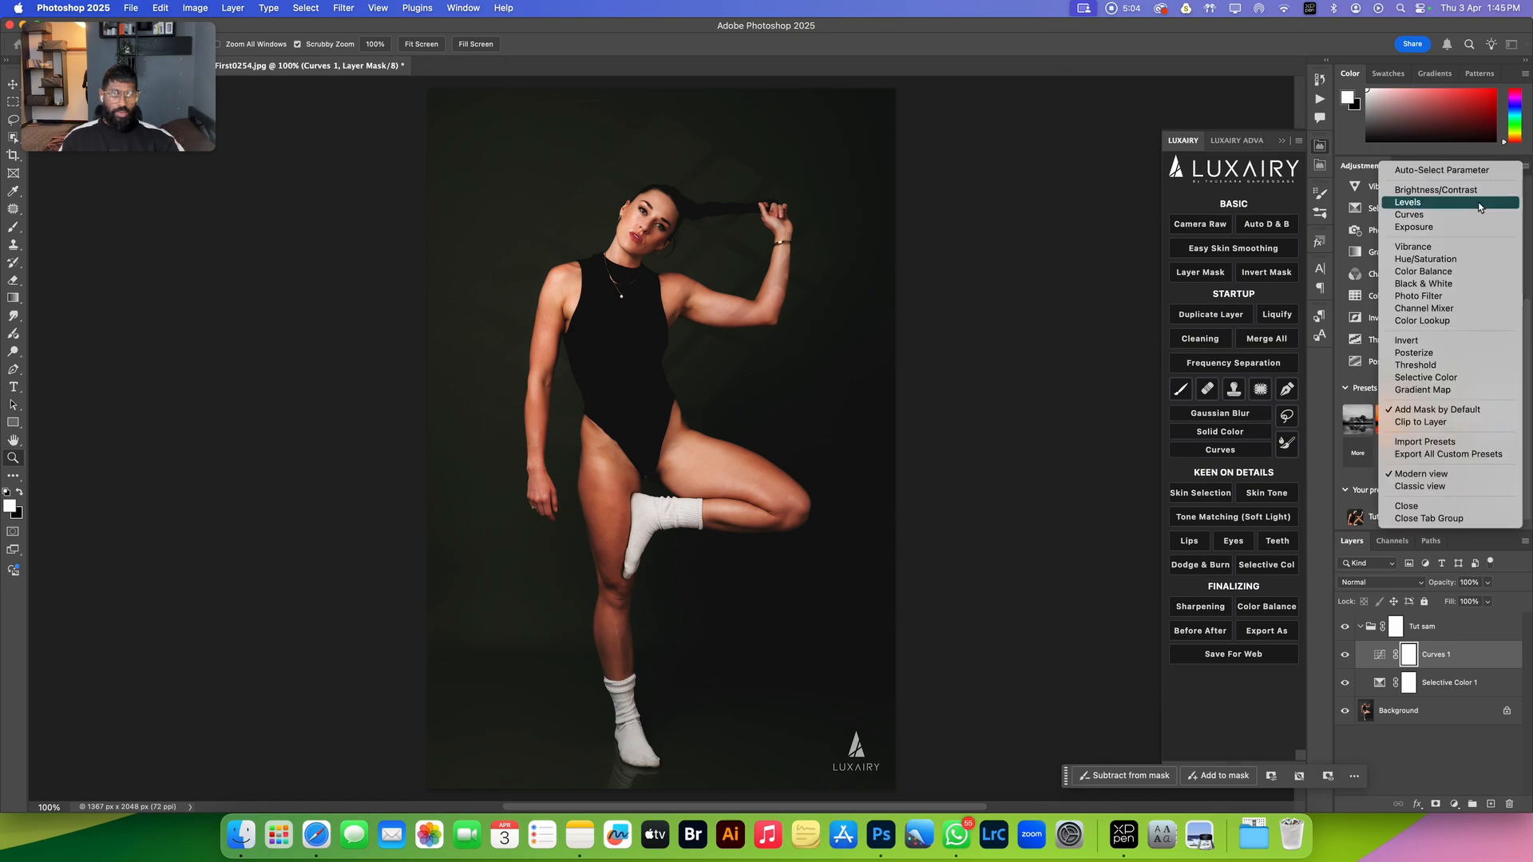
{"action": "left_click", "coordinate": [1426, 446]}
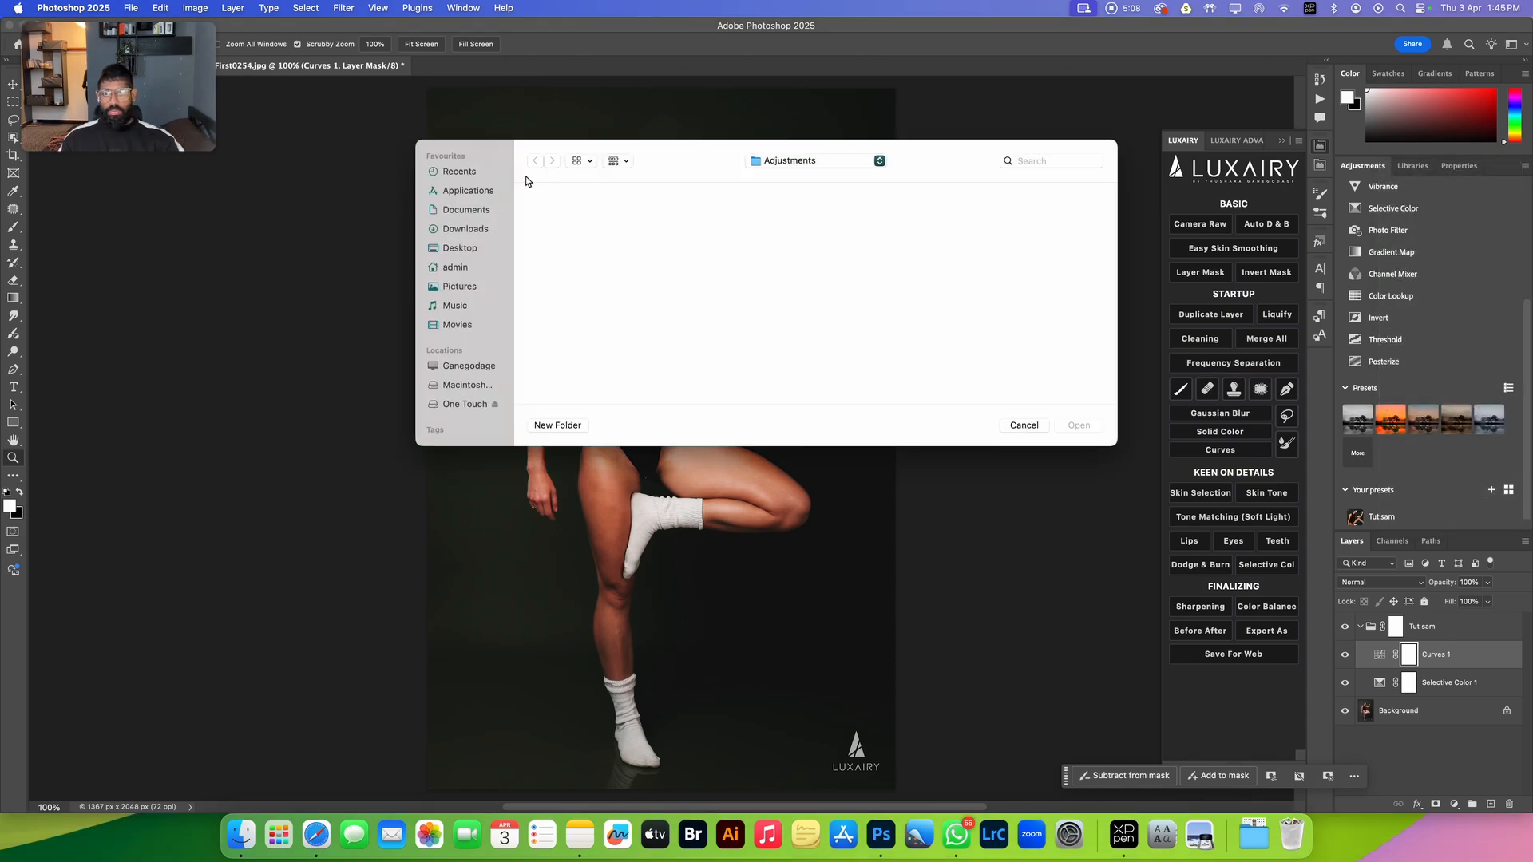
{"action": "left_click", "coordinate": [453, 251]}
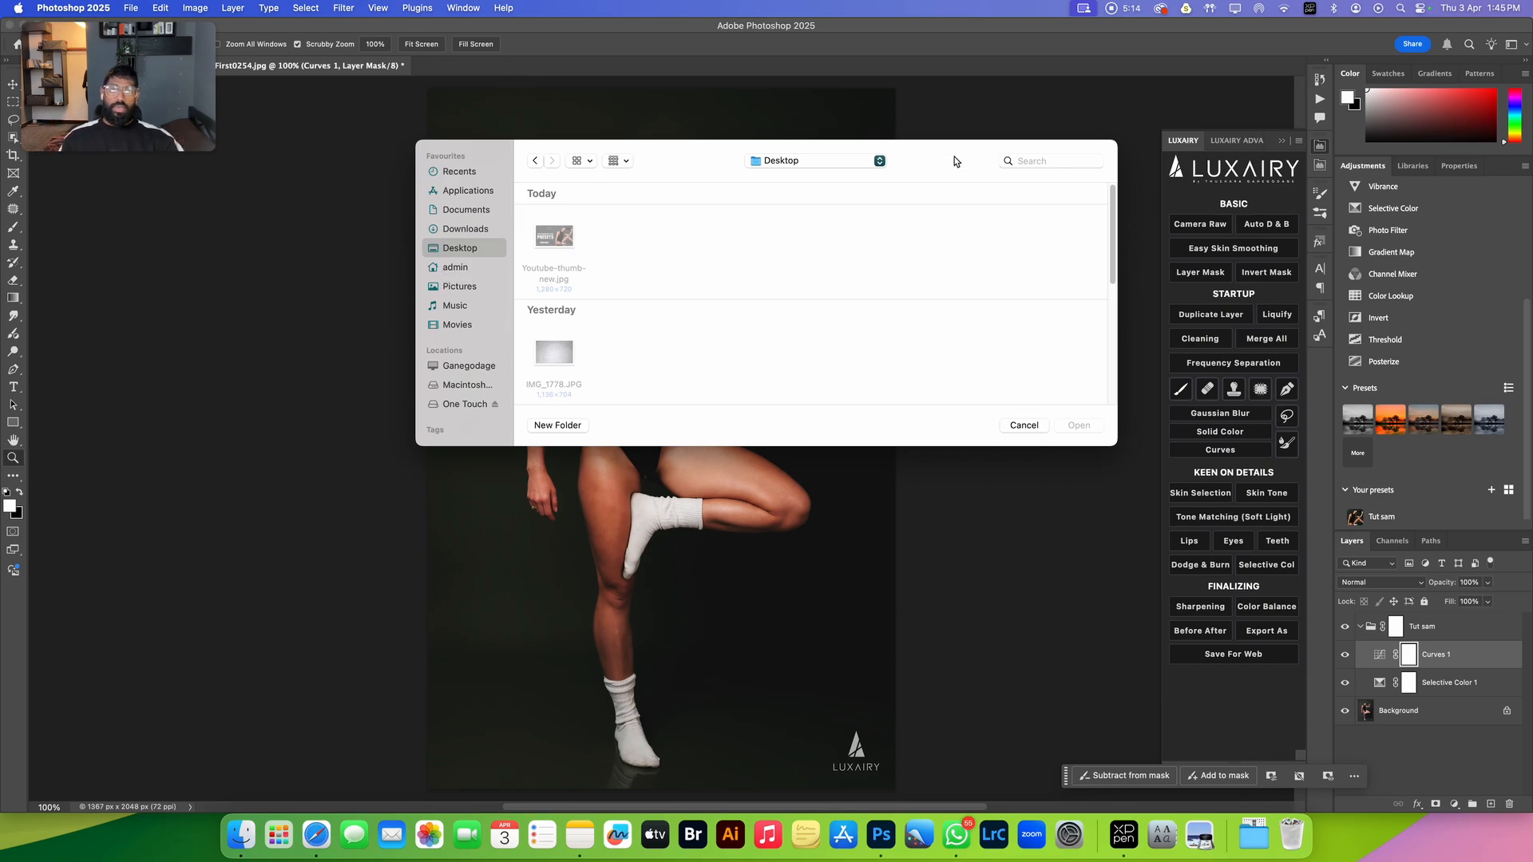
{"action": "left_click_drag", "start_coordinate": [947, 161], "coordinate": [966, 214]}
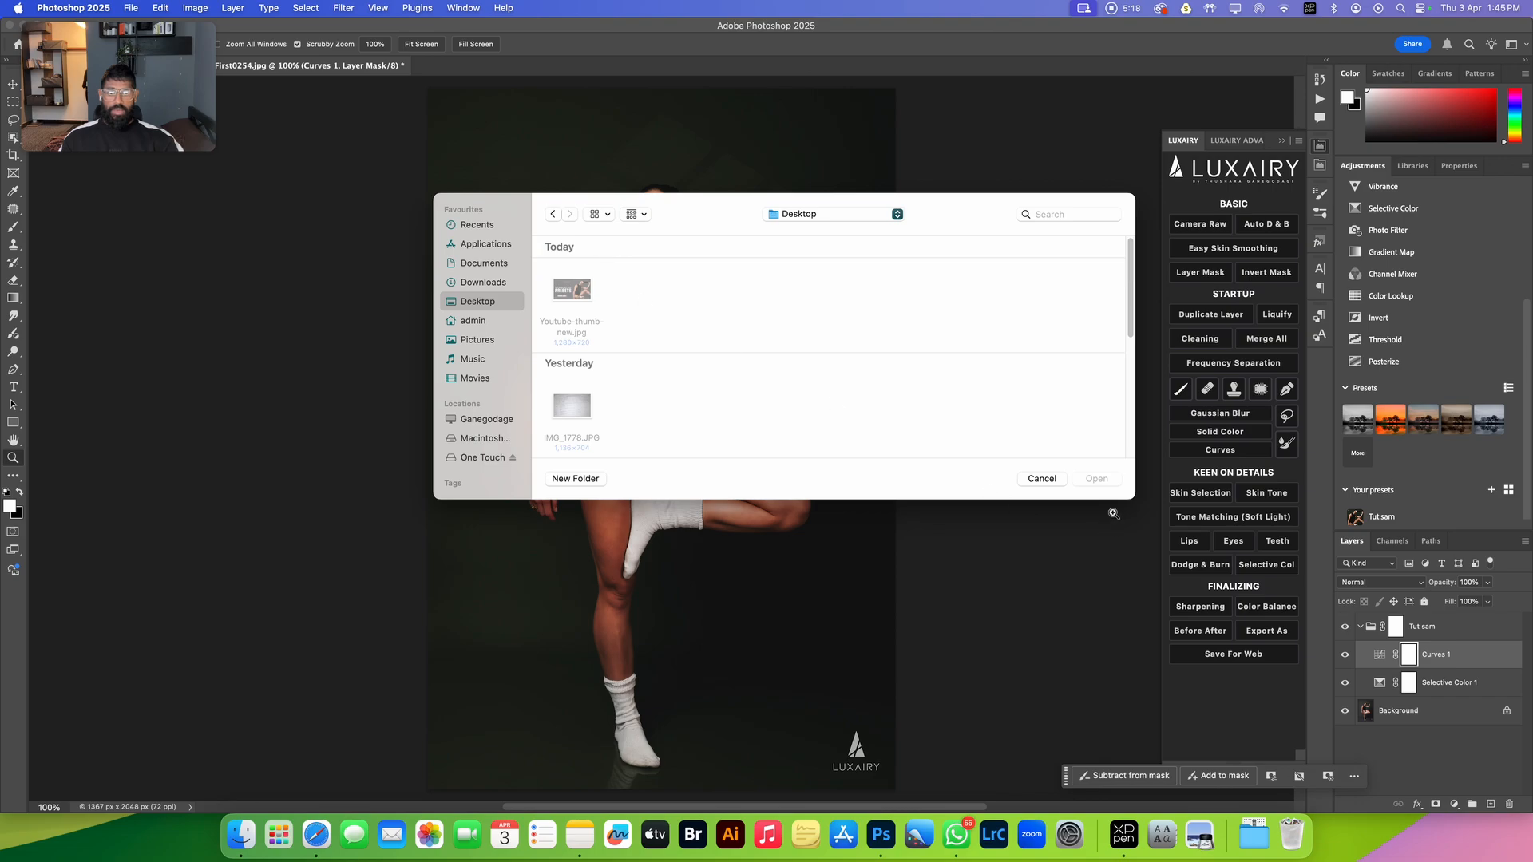
{"action": "left_click", "coordinate": [1040, 479]}
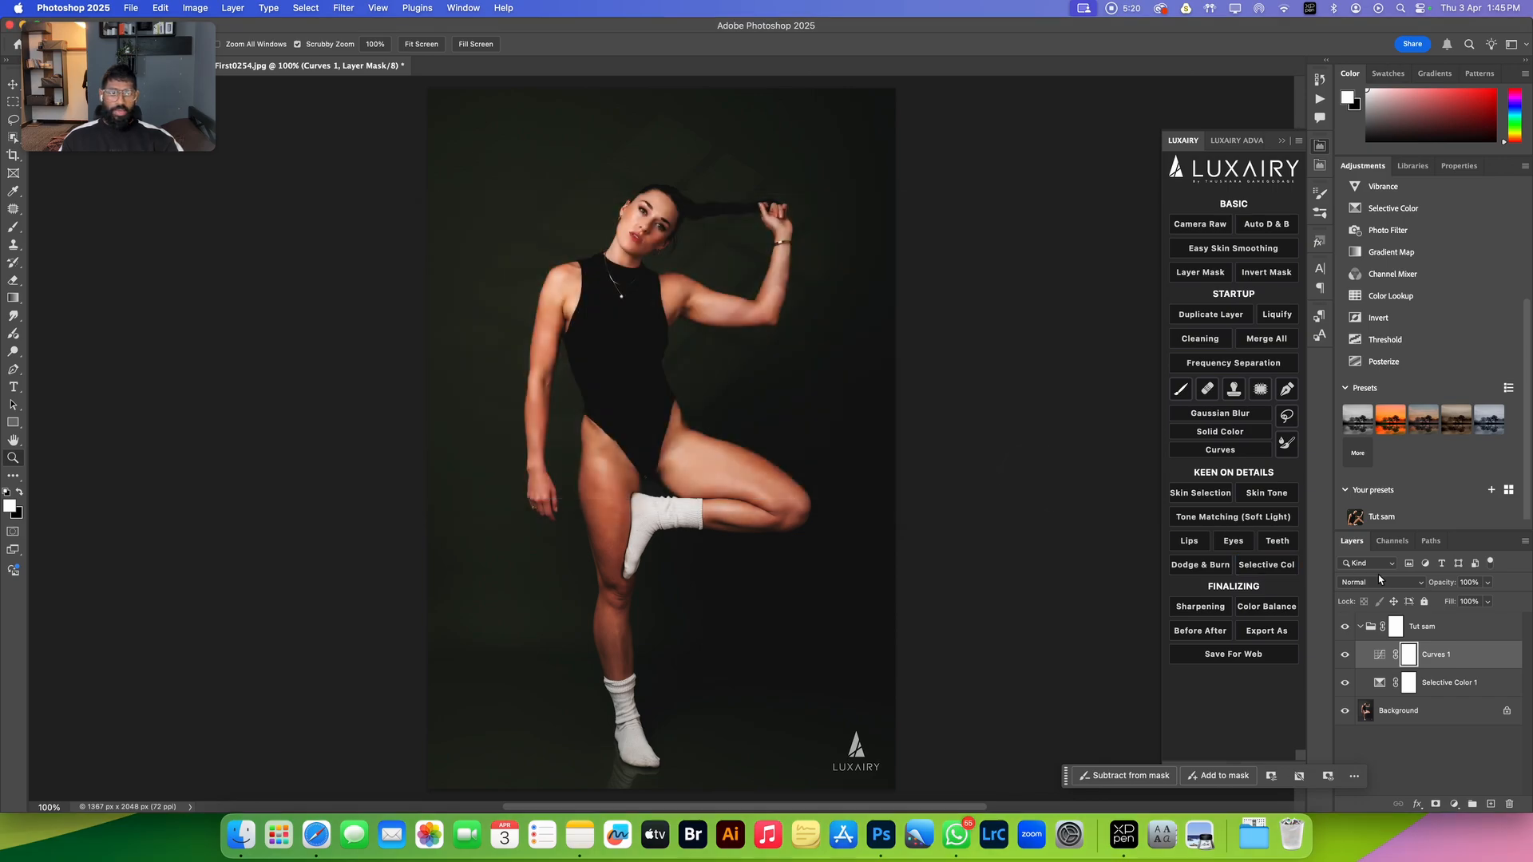